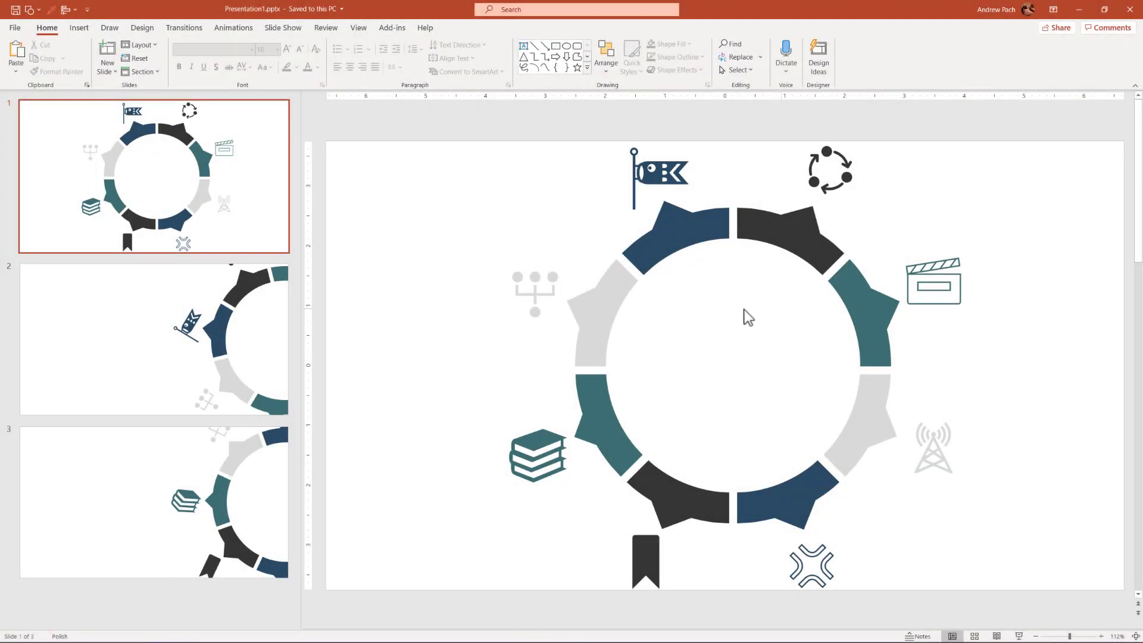
- Select the finished diagram's icon-and-segment groups, then preview slides 2 and 3
{"action": "left_click_drag", "start_coordinate": [552, 220], "coordinate": [935, 555]}
{"action": "left_click", "coordinate": [663, 244]}
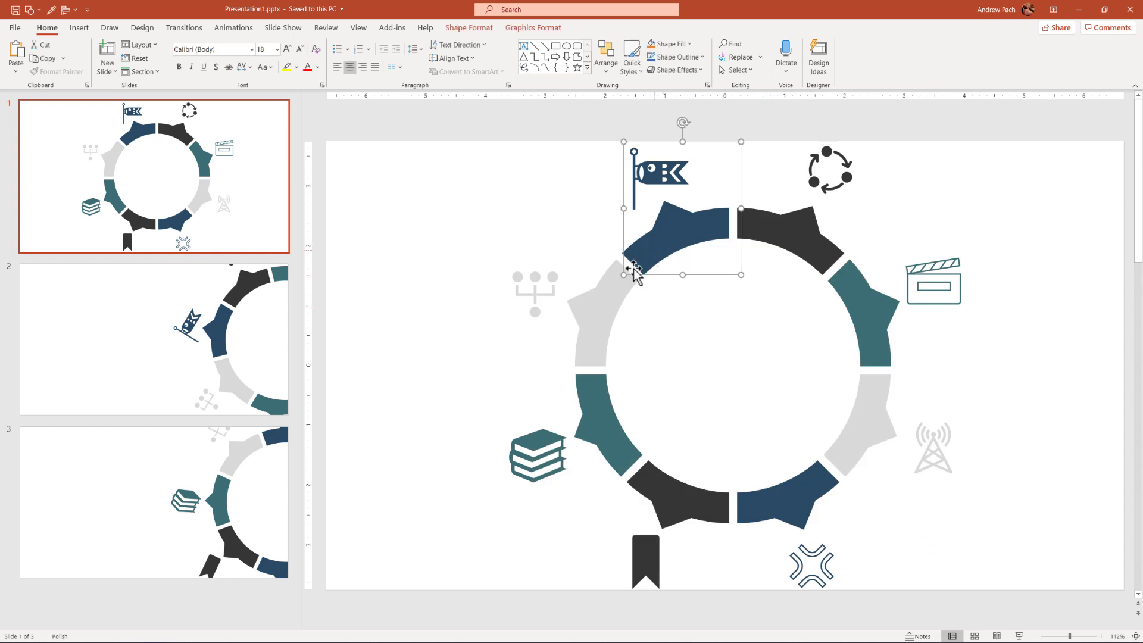
{"action": "left_click", "coordinate": [607, 327]}
{"action": "left_click", "coordinate": [592, 415]}
{"action": "left_click", "coordinate": [228, 362]}
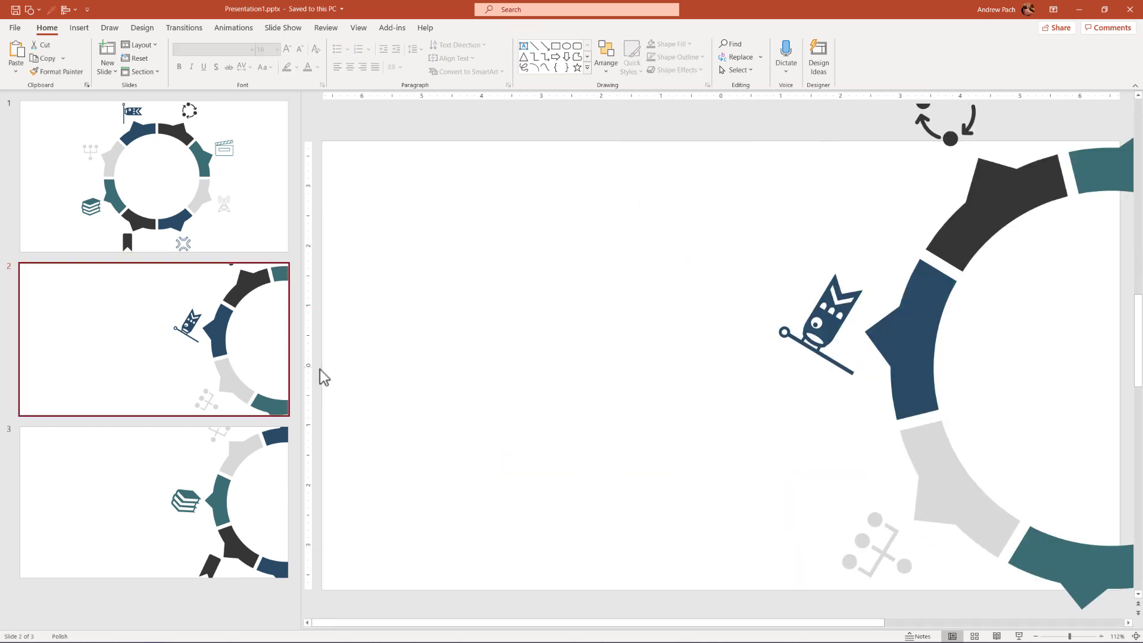
{"action": "left_click", "coordinate": [255, 492]}
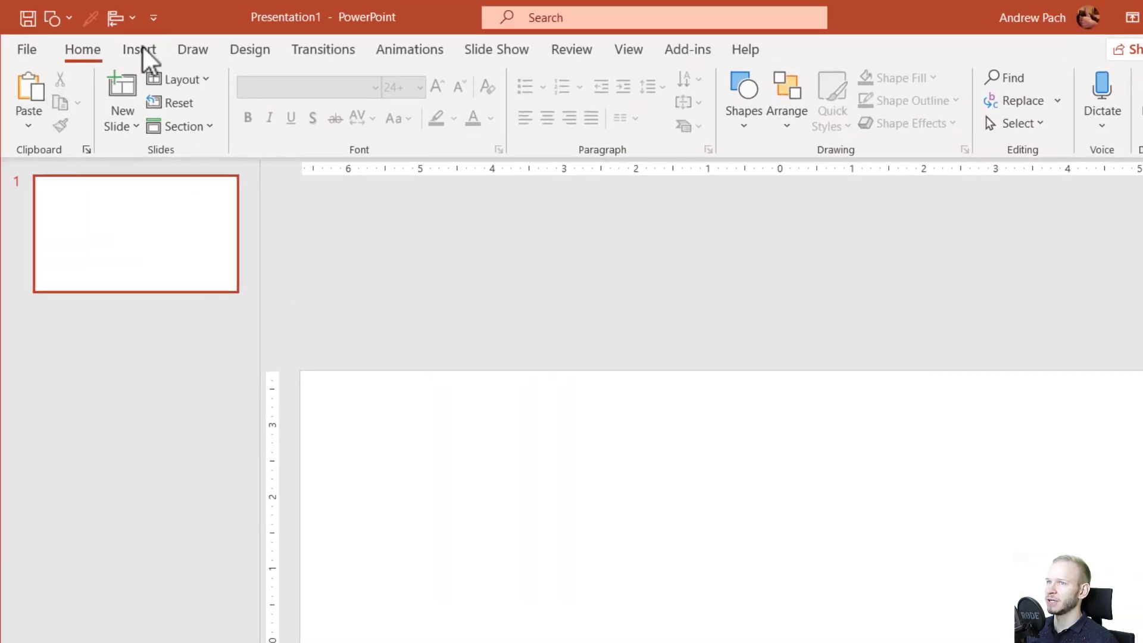
- Draw a blue Circle: Hollow shape, widen its hole into a thin ring, and centre it
{"action": "left_click", "coordinate": [142, 46]}
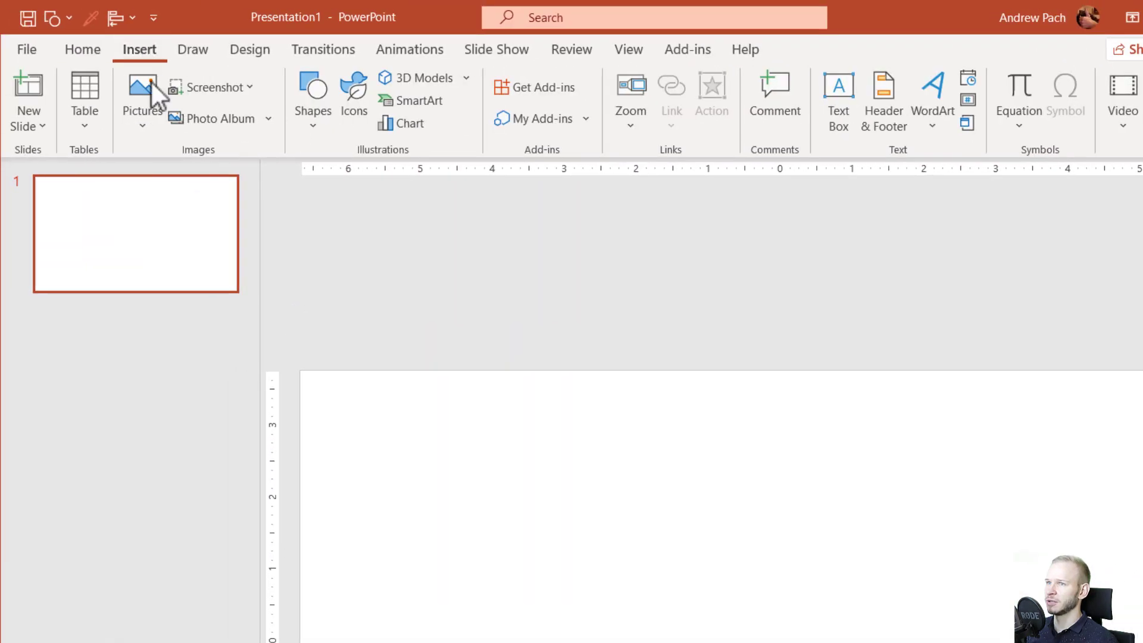
{"action": "left_click", "coordinate": [323, 133]}
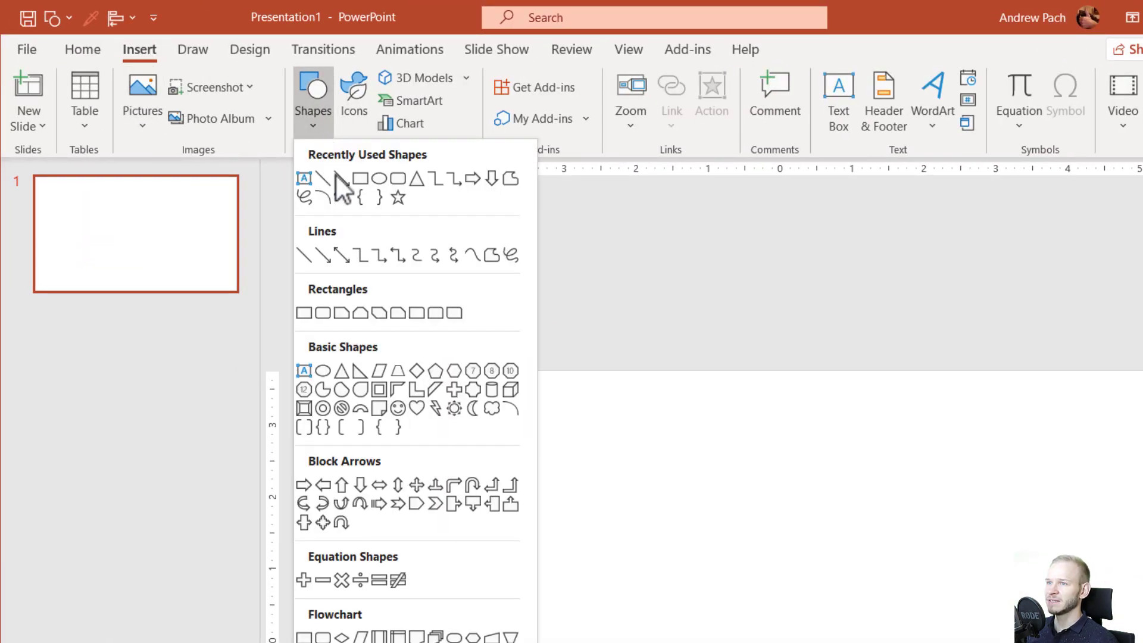
{"action": "left_click", "coordinate": [322, 409]}
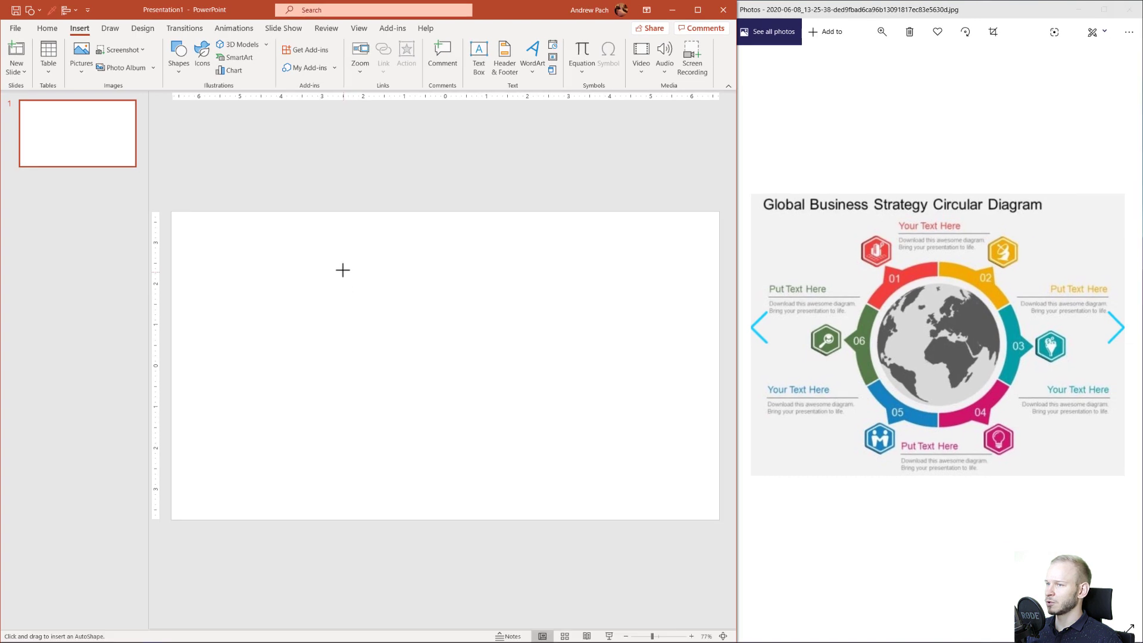
{"action": "left_click_drag", "start_coordinate": [578, 455], "coordinate": [916, 642]}
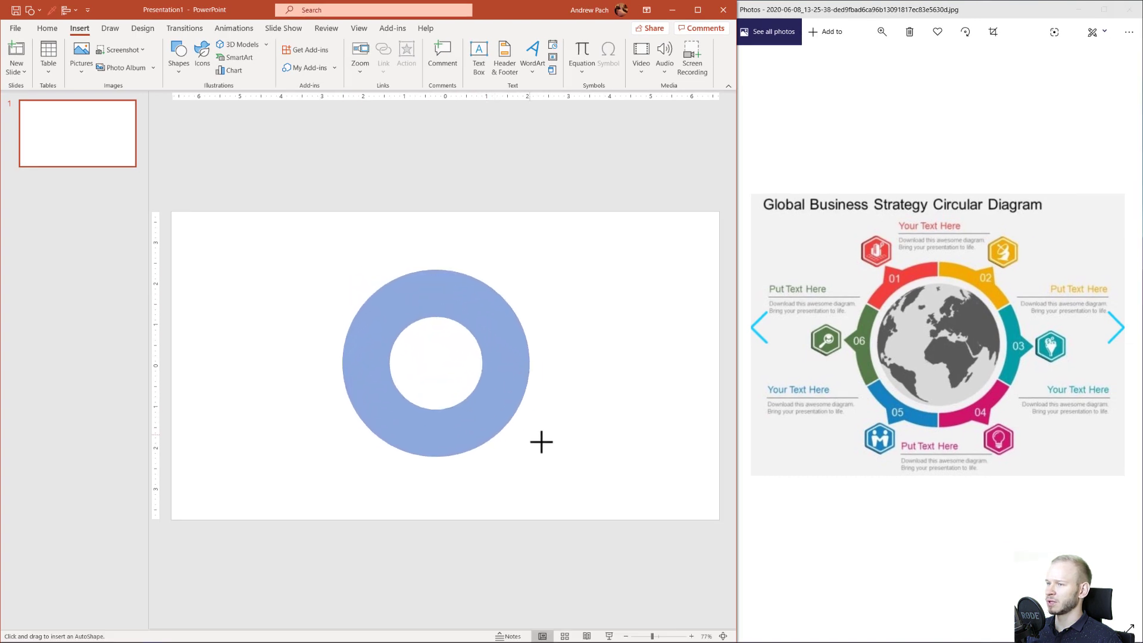
{"action": "mouse_move", "coordinate": [541, 442]}
{"action": "left_mouse_down"}
{"action": "mouse_move", "coordinate": [582, 470]}
{"action": "mouse_move", "coordinate": [559, 454]}
{"action": "left_mouse_up"}
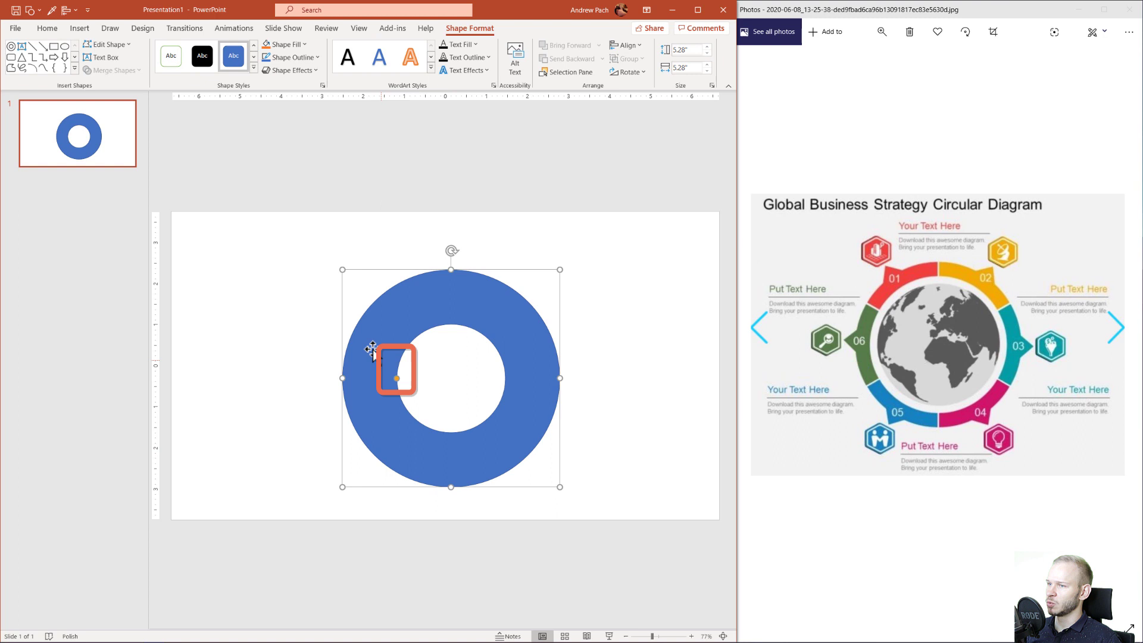
{"action": "left_click_drag", "start_coordinate": [396, 379], "coordinate": [363, 384]}
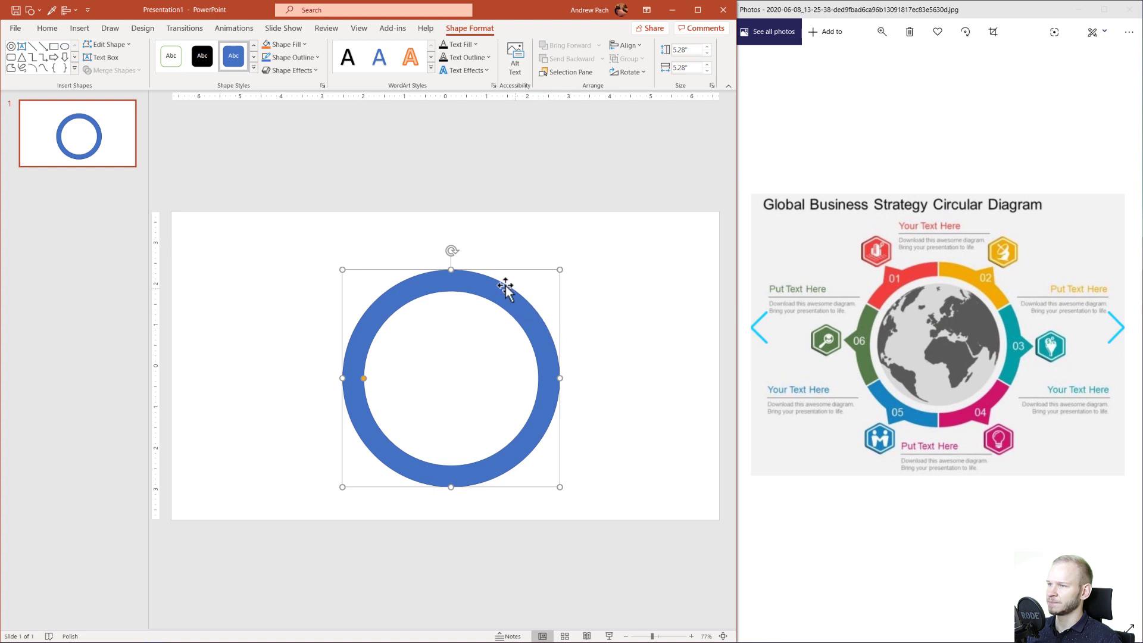
{"action": "left_click_drag", "start_coordinate": [505, 286], "coordinate": [497, 279]}
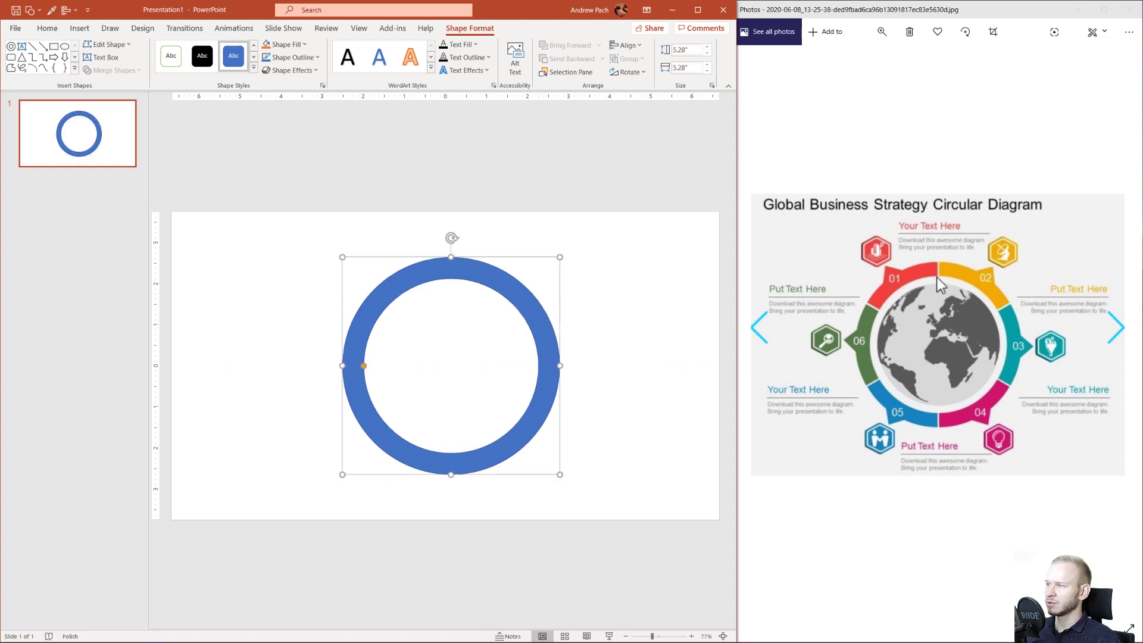
- Draw a tall thin rectangle bar and centre it vertically over the ring
{"action": "key", "text": "Escape"}
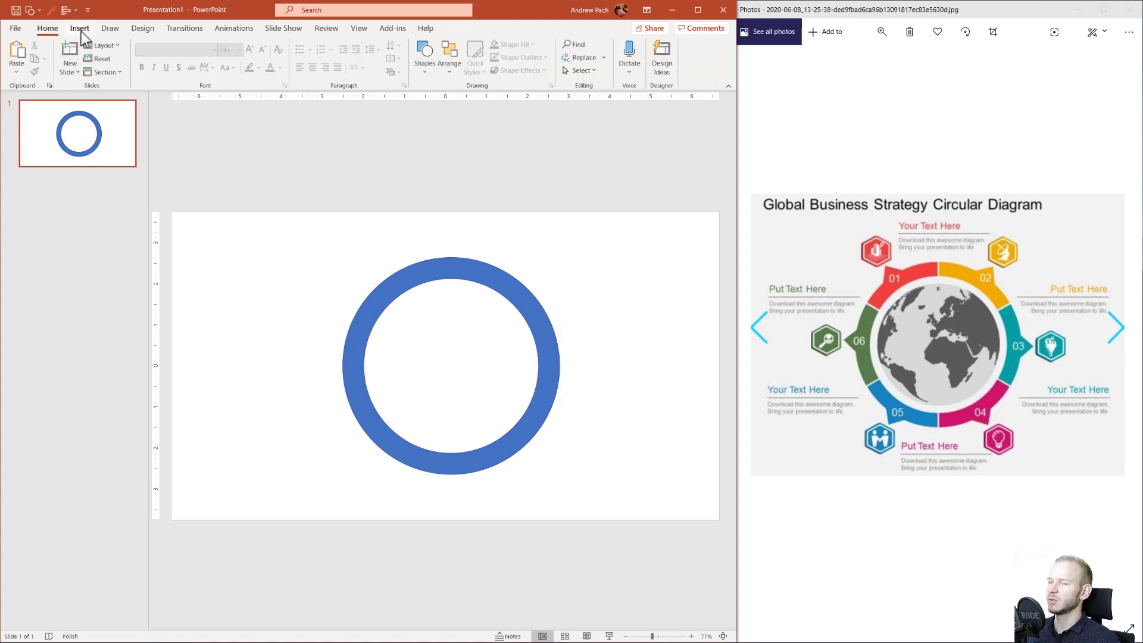
{"action": "left_click", "coordinate": [80, 30]}
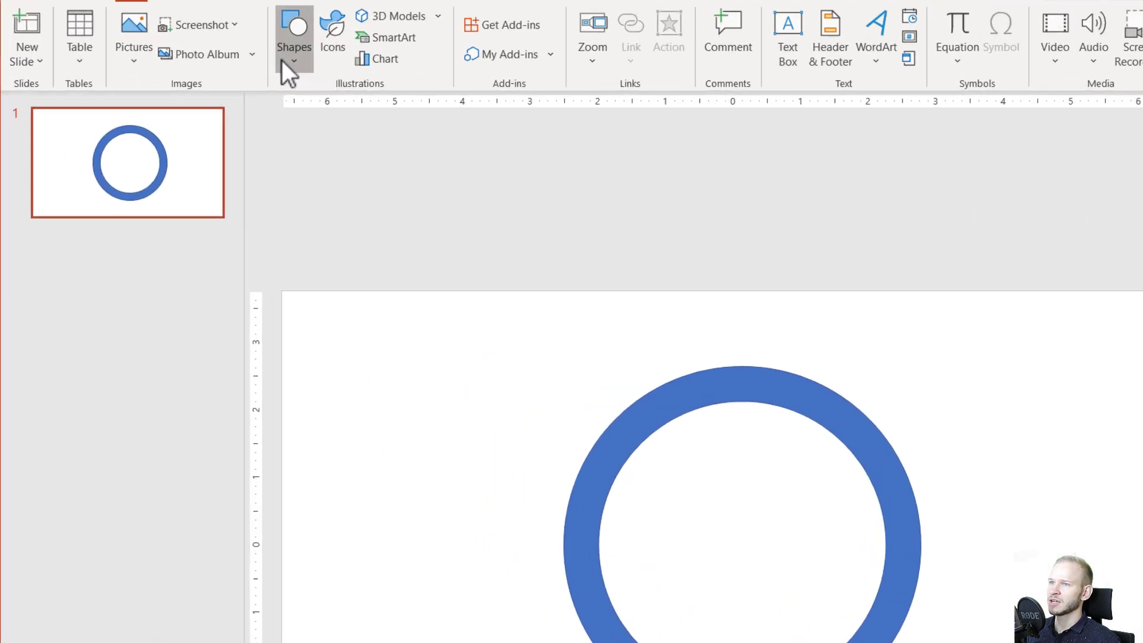
{"action": "left_click", "coordinate": [283, 62]}
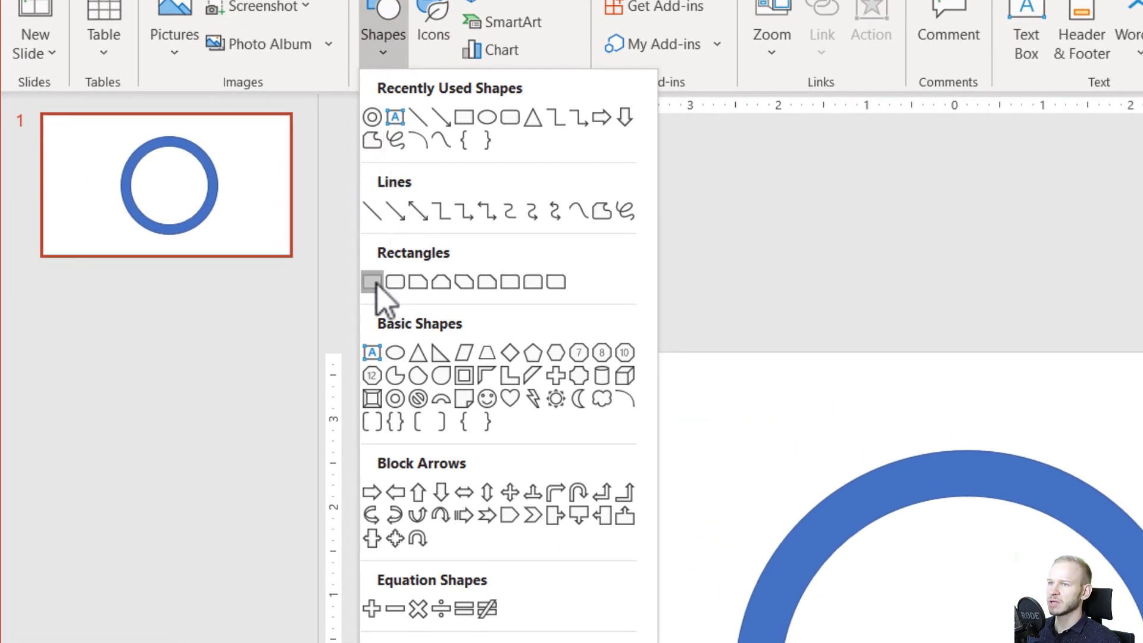
{"action": "left_click", "coordinate": [374, 282]}
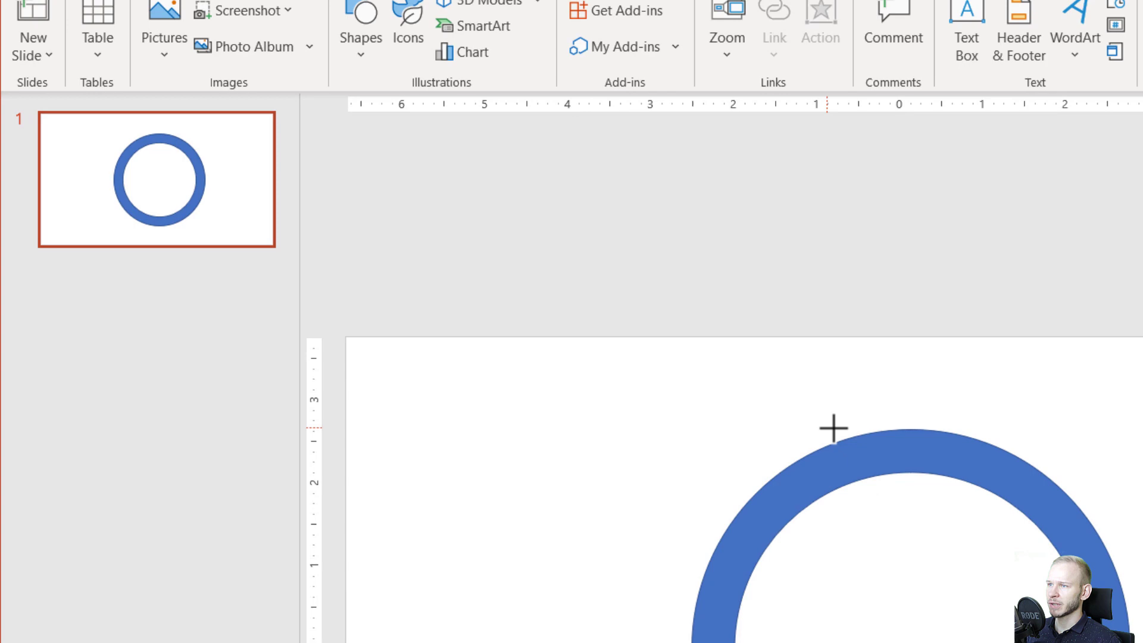
{"action": "mouse_move", "coordinate": [441, 224]}
{"action": "left_mouse_down"}
{"action": "mouse_move", "coordinate": [454, 411]}
{"action": "mouse_move", "coordinate": [442, 524]}
{"action": "left_mouse_up"}
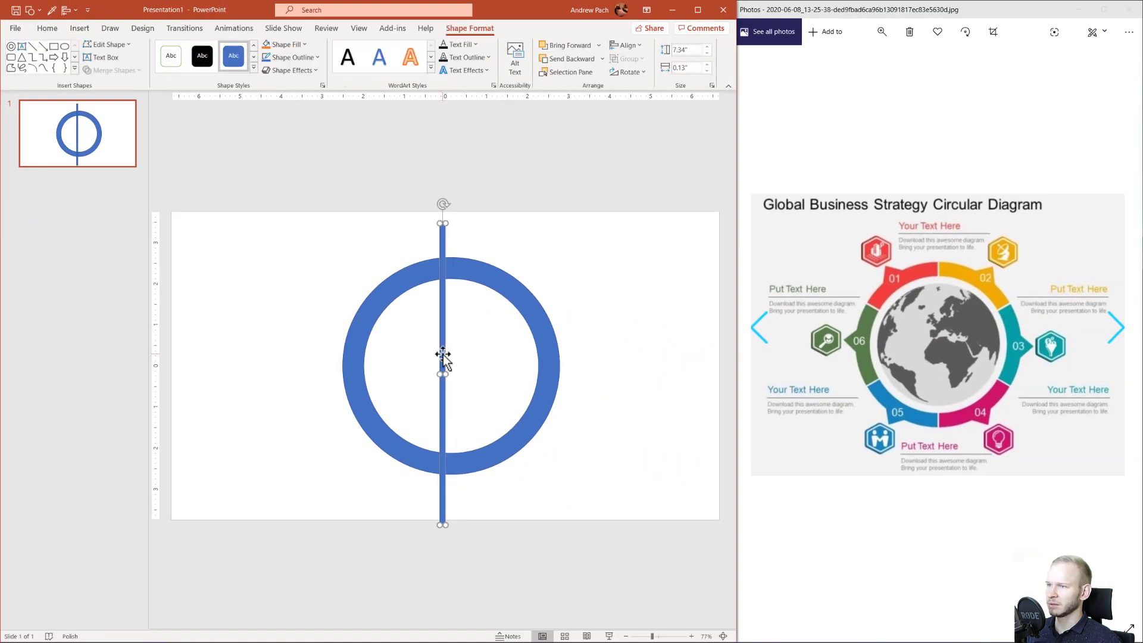
{"action": "left_click_drag", "start_coordinate": [444, 359], "coordinate": [452, 349]}
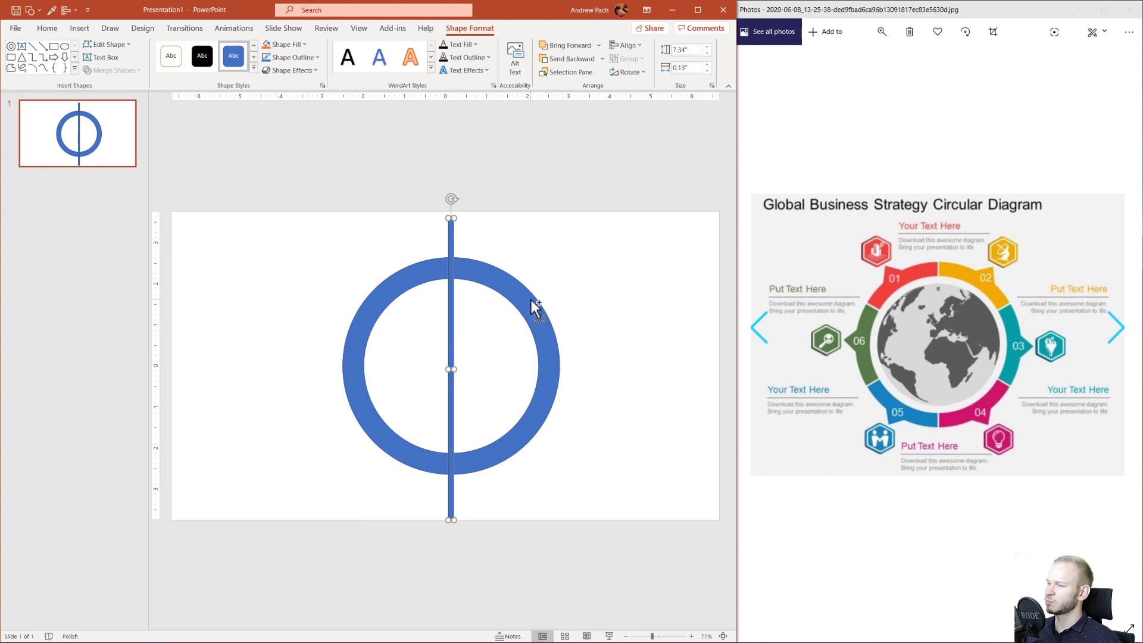
- Duplicate the bar with Ctrl+D into horizontal and diagonal copies, all centred on the hub
{"action": "key", "text": "ctrl+d"}
{"action": "left_click_drag", "start_coordinate": [460, 324], "coordinate": [454, 318]}
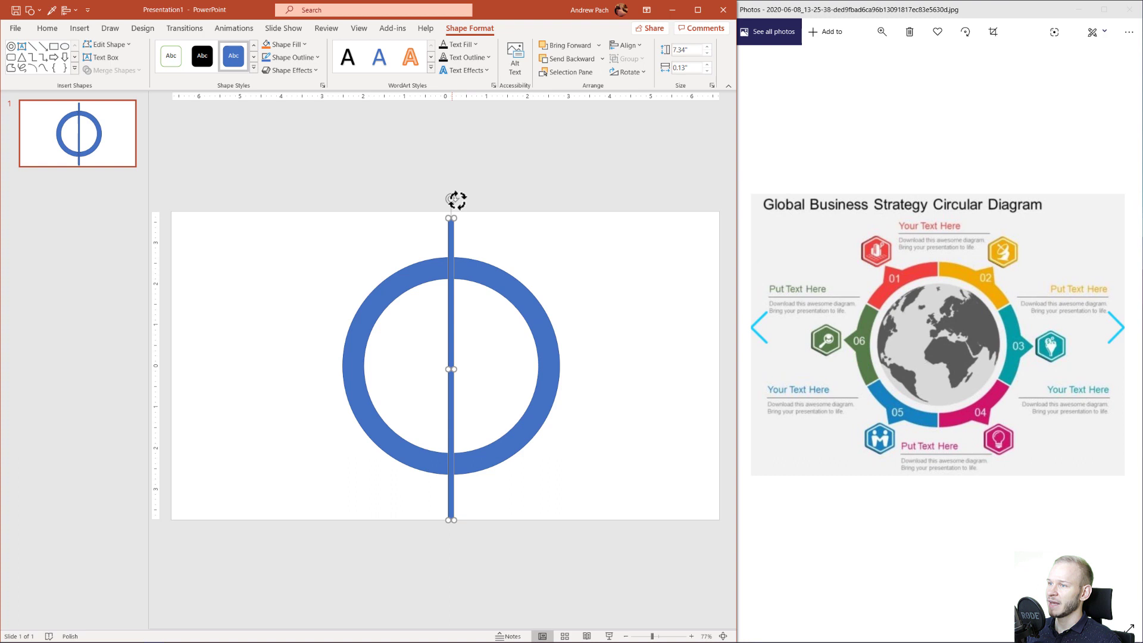
{"action": "left_click_drag", "start_coordinate": [458, 200], "coordinate": [615, 377]}
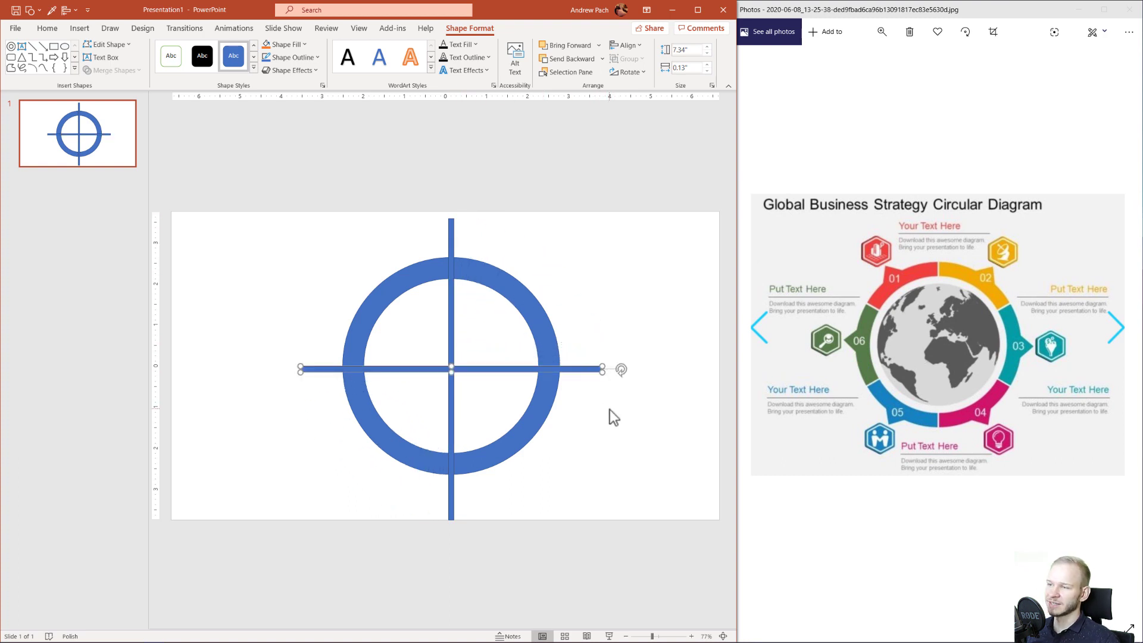
{"action": "key", "text": "ctrl+d"}
{"action": "left_click_drag", "start_coordinate": [583, 379], "coordinate": [582, 276]}
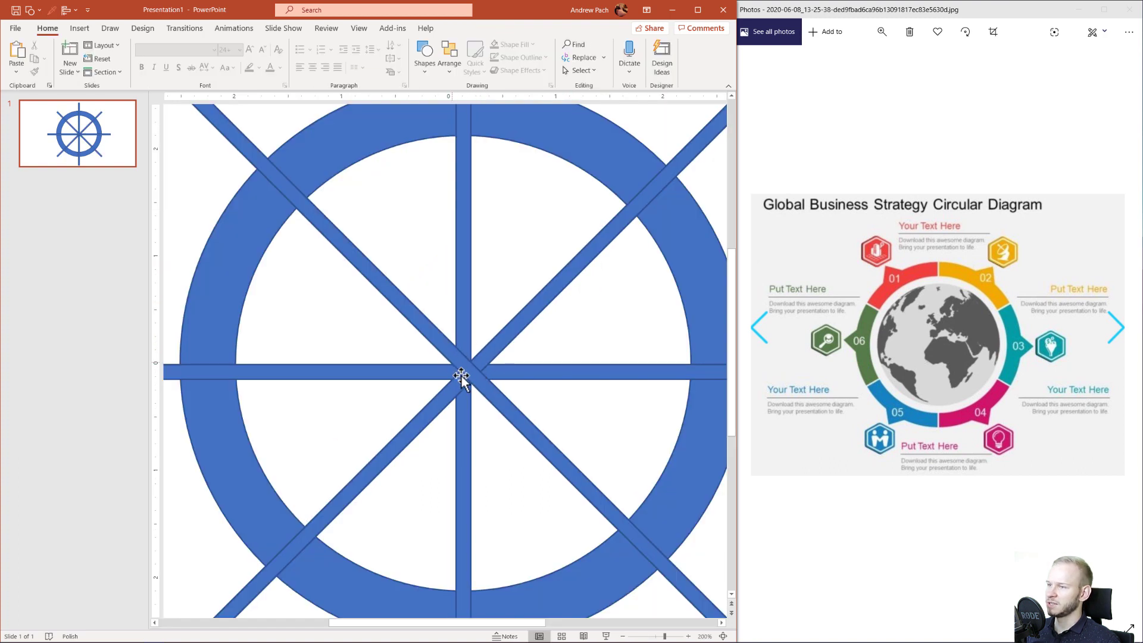
{"action": "left_click", "coordinate": [473, 375]}
{"action": "left_click_drag", "start_coordinate": [505, 353], "coordinate": [502, 345]}
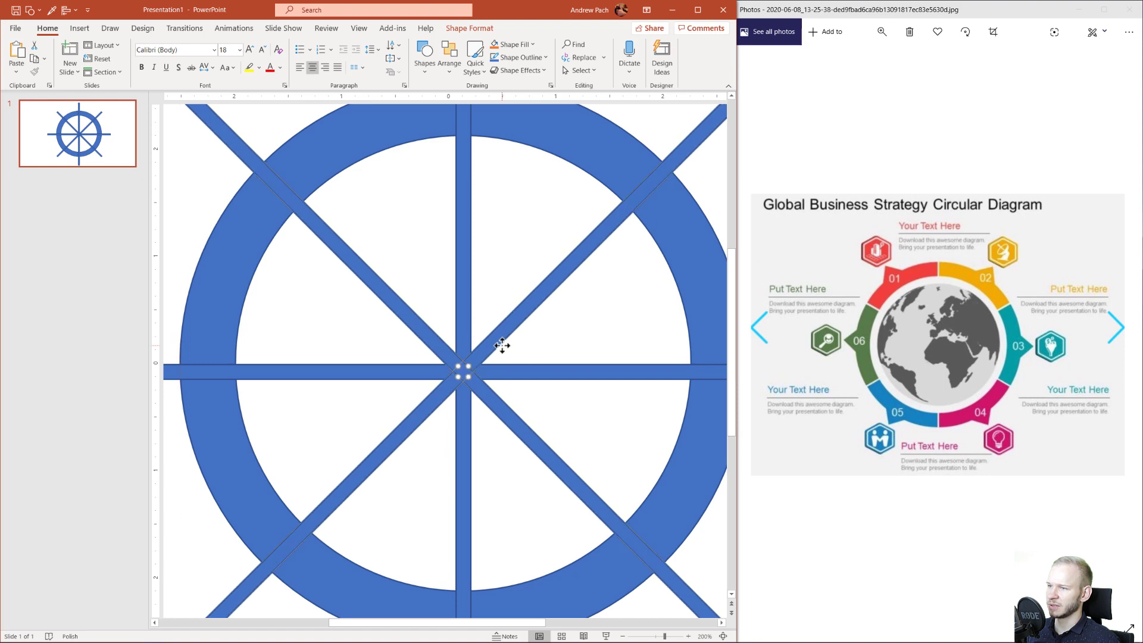
{"action": "scroll", "coordinate": [502, 346], "scroll_direction": "down", "scroll_amount": 10}
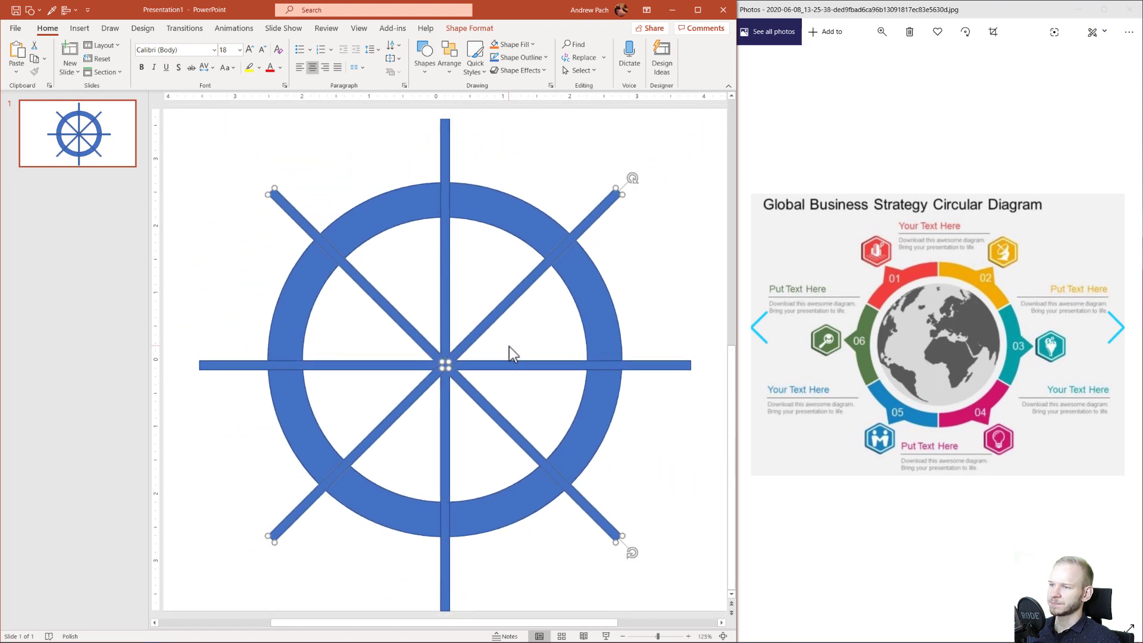
{"action": "left_click", "coordinate": [645, 412]}
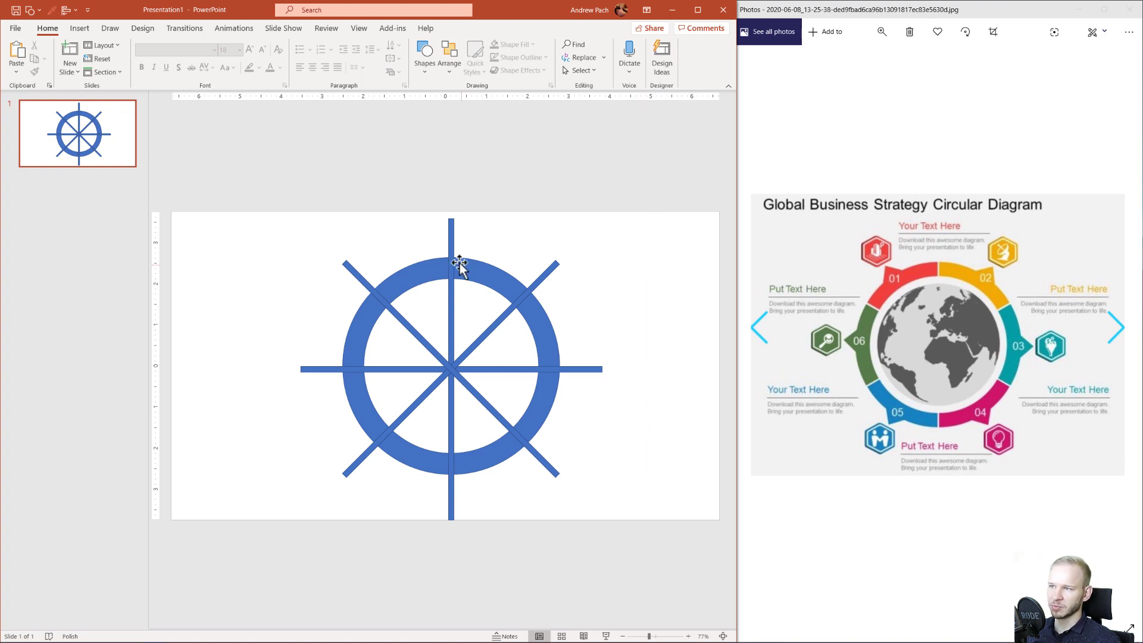
- Select the ring and spokes and preview Merge Shapes > Fragment, leaving it unapplied
{"action": "left_click_drag", "start_coordinate": [198, 171], "coordinate": [688, 573]}
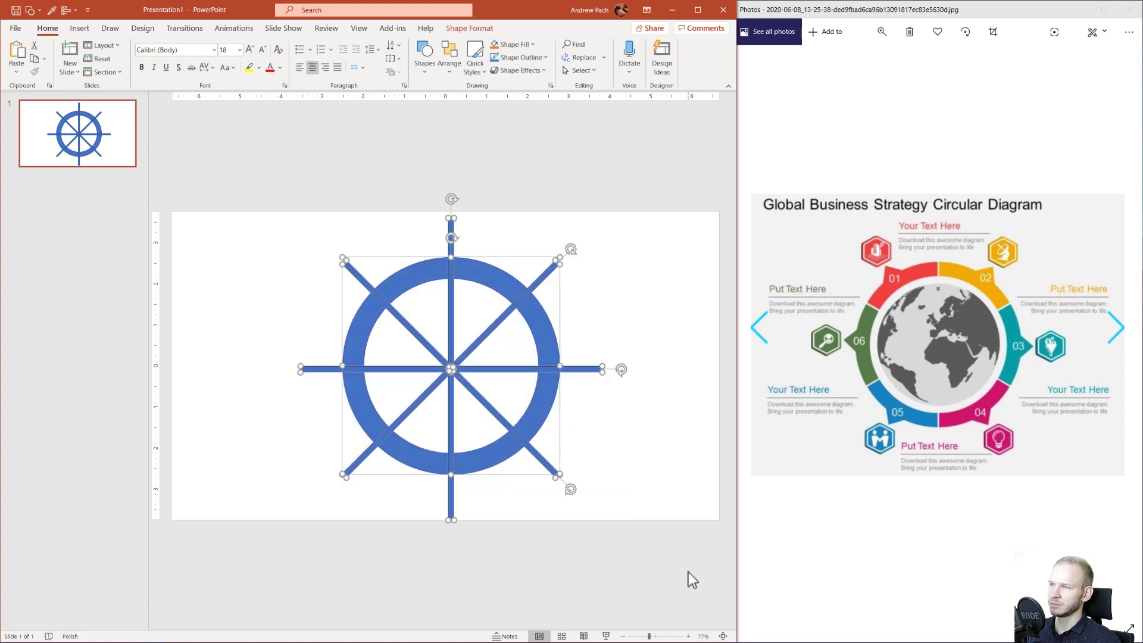
{"action": "left_click", "coordinate": [480, 29]}
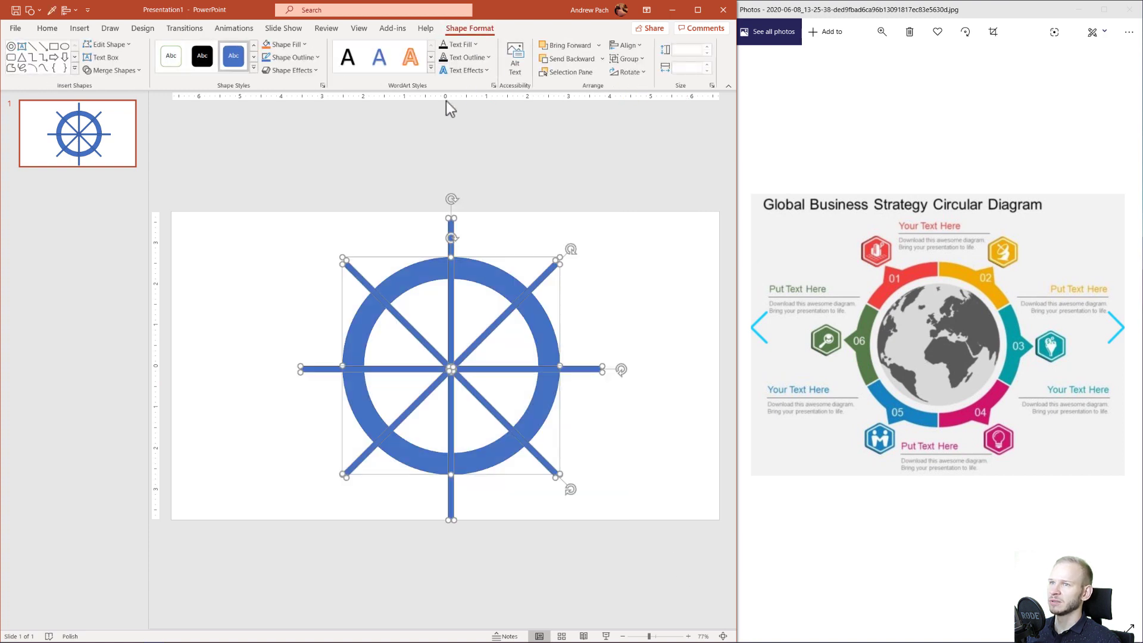
{"action": "left_click", "coordinate": [139, 72]}
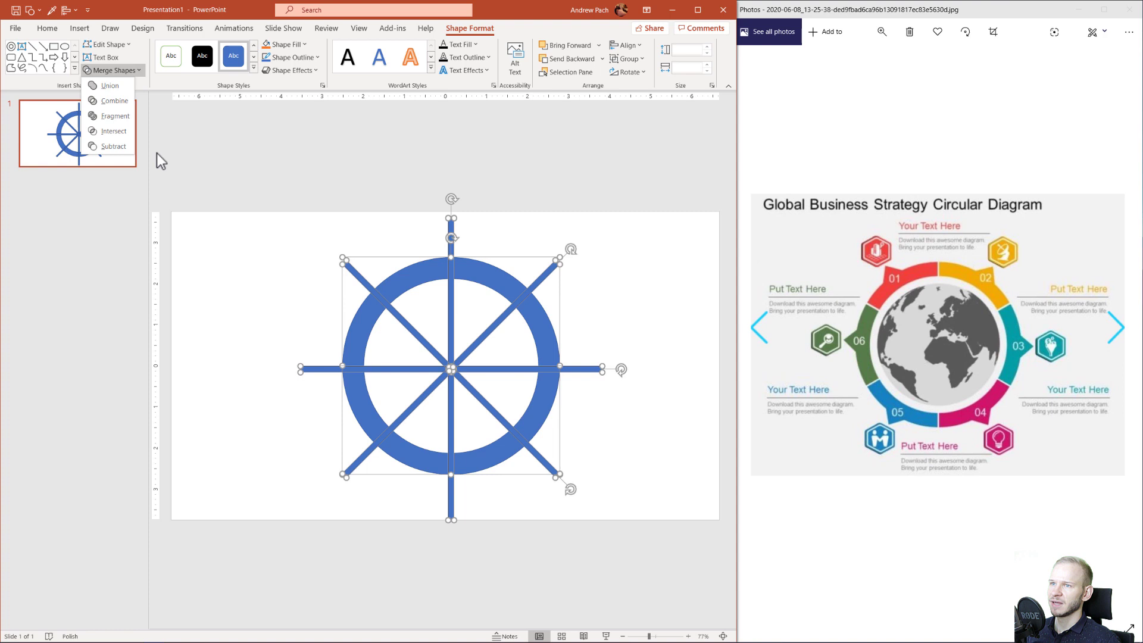
{"action": "left_click", "coordinate": [113, 146]}
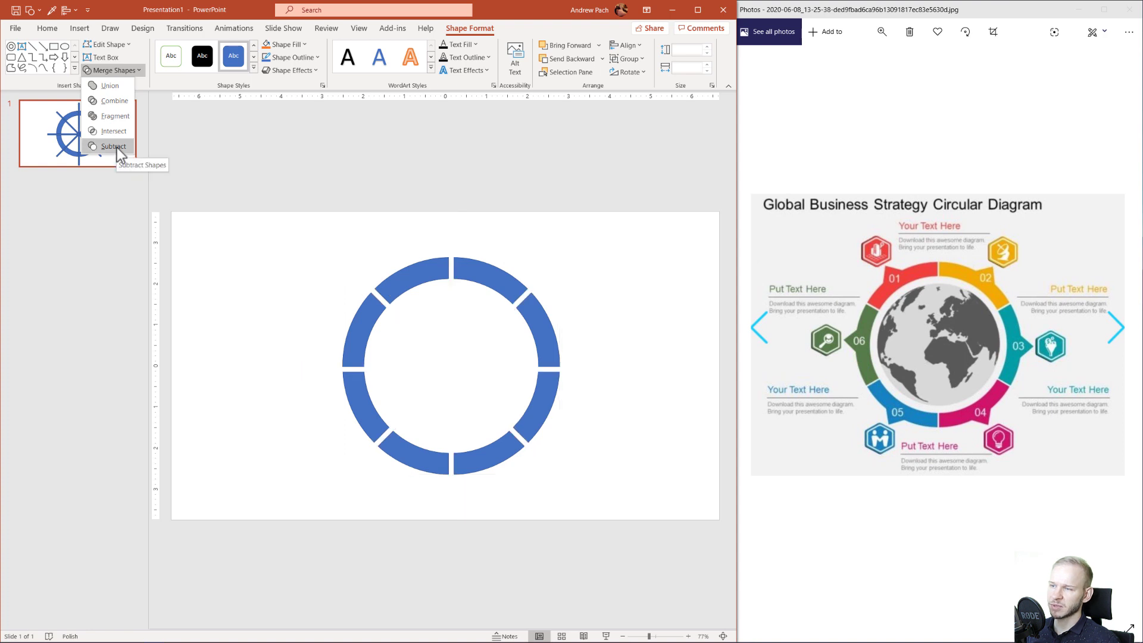
{"action": "left_click", "coordinate": [270, 181]}
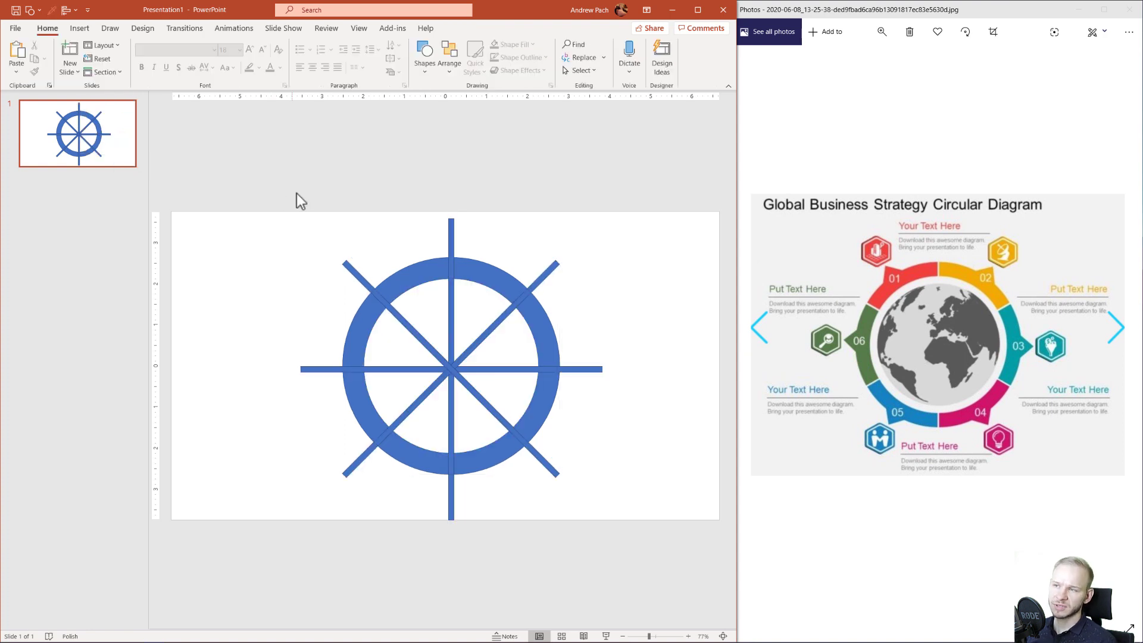
- Reselect the entire wheel and bring up the Merge Shapes options again
{"action": "left_click", "coordinate": [352, 269]}
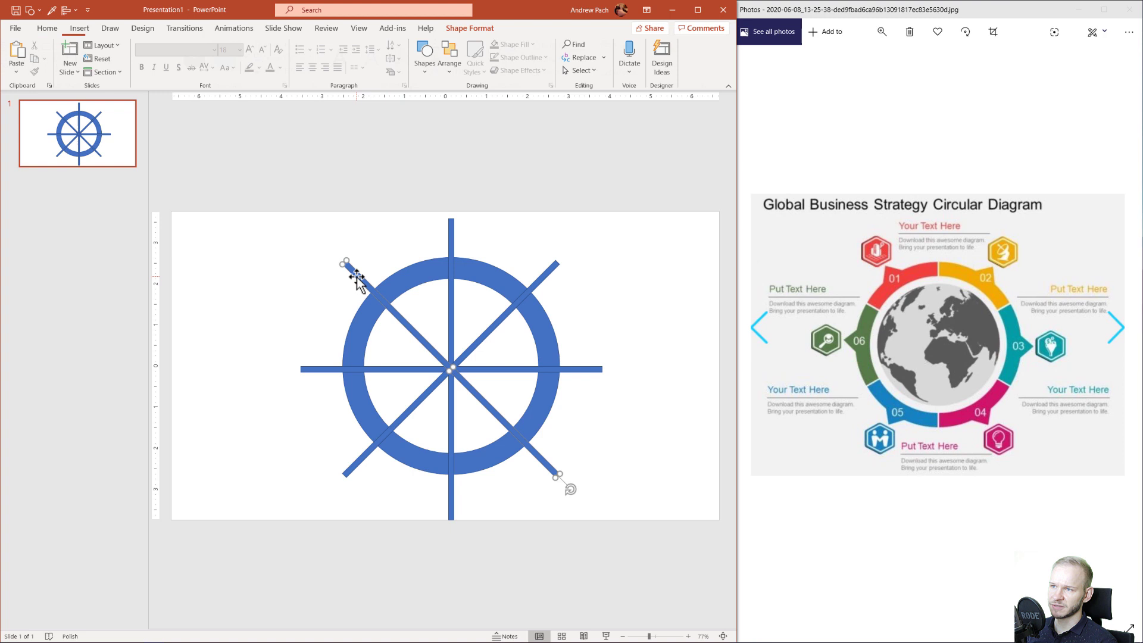
{"action": "left_click_drag", "start_coordinate": [250, 187], "coordinate": [690, 577]}
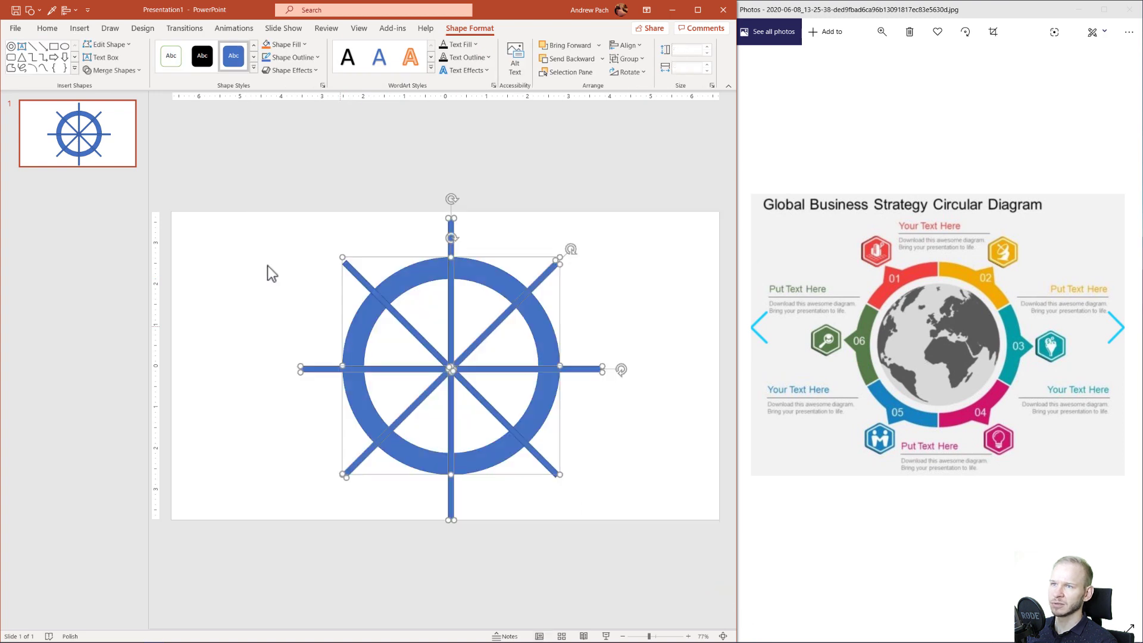
{"action": "left_click", "coordinate": [132, 74]}
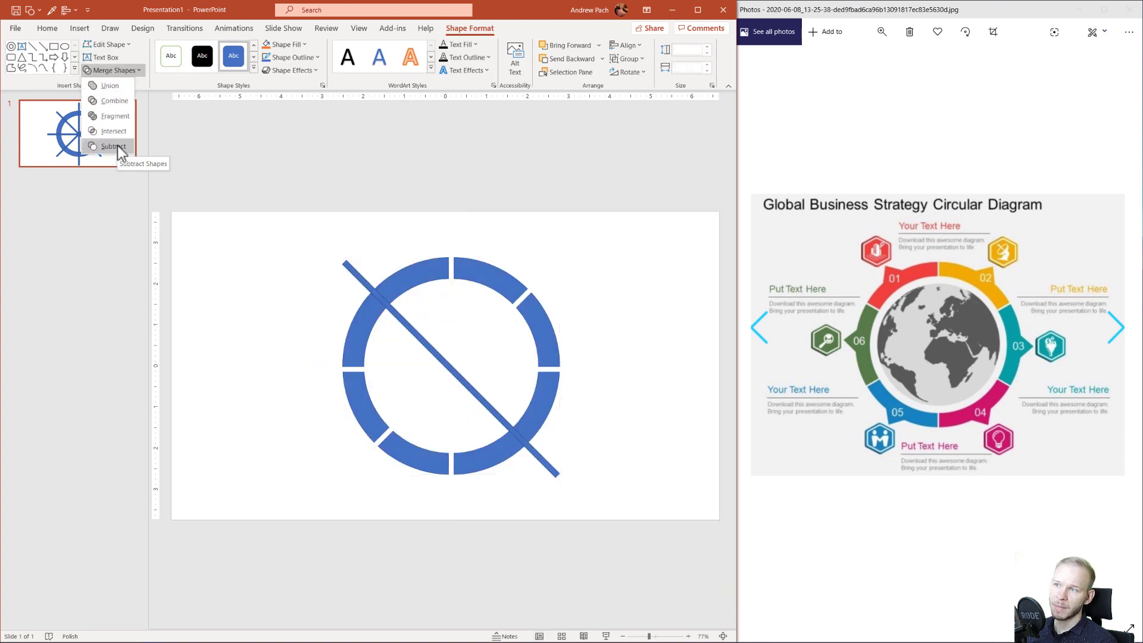
{"action": "key", "text": "Escape"}
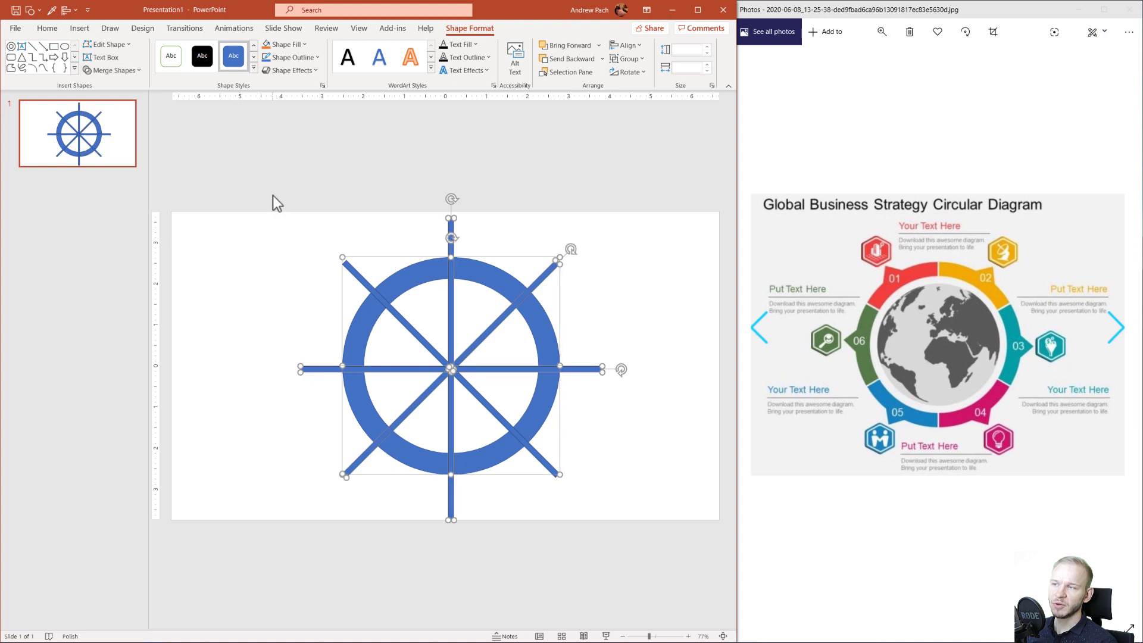
{"action": "left_click", "coordinate": [271, 197]}
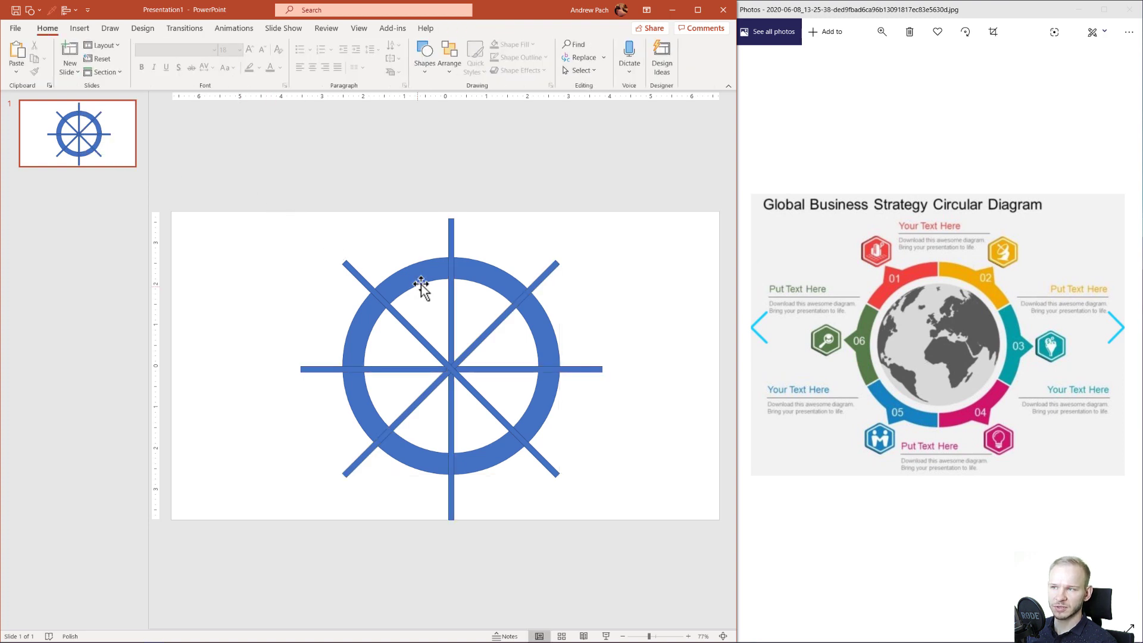
{"action": "left_click_drag", "start_coordinate": [241, 161], "coordinate": [658, 576]}
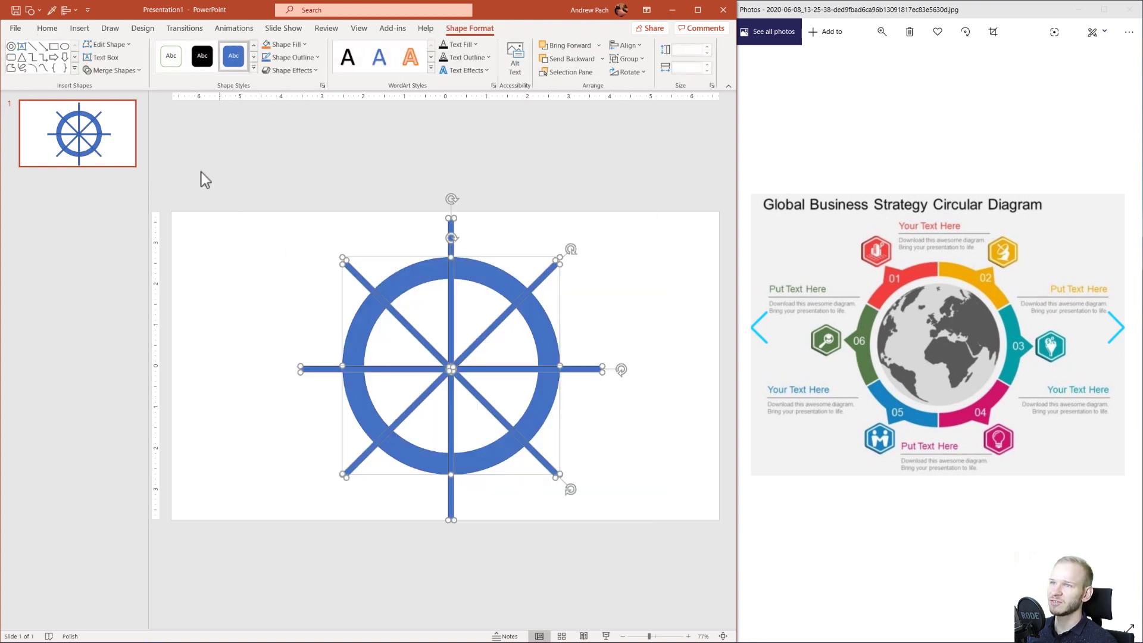
{"action": "left_click", "coordinate": [113, 70]}
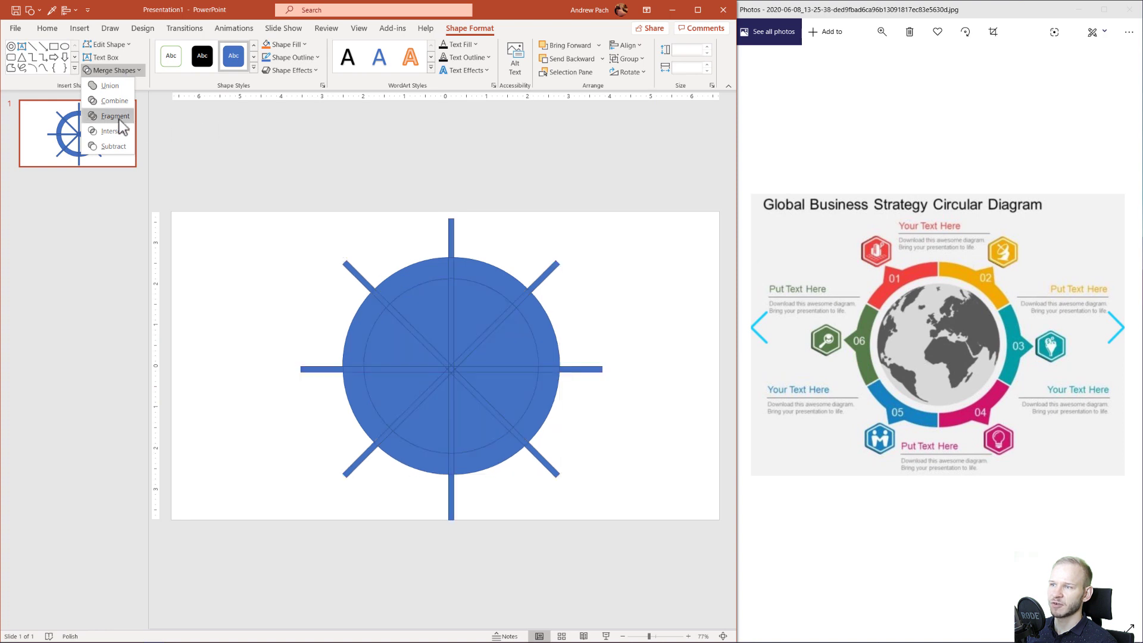
- Apply Fragment to the wheel and delete the inner pieces and slivers on the left side
{"action": "left_click", "coordinate": [115, 116]}
{"action": "left_click", "coordinate": [247, 286]}
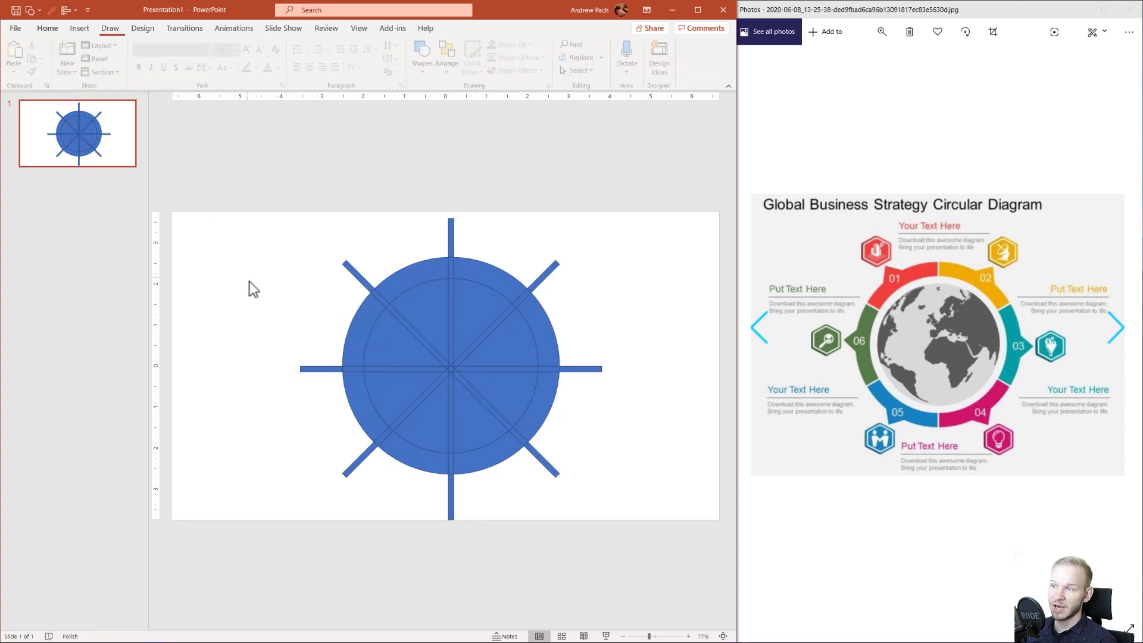
{"action": "left_click", "coordinate": [435, 316]}
{"action": "key", "text": "Delete"}
{"action": "left_click", "coordinate": [401, 339]}
{"action": "key", "text": "Delete"}
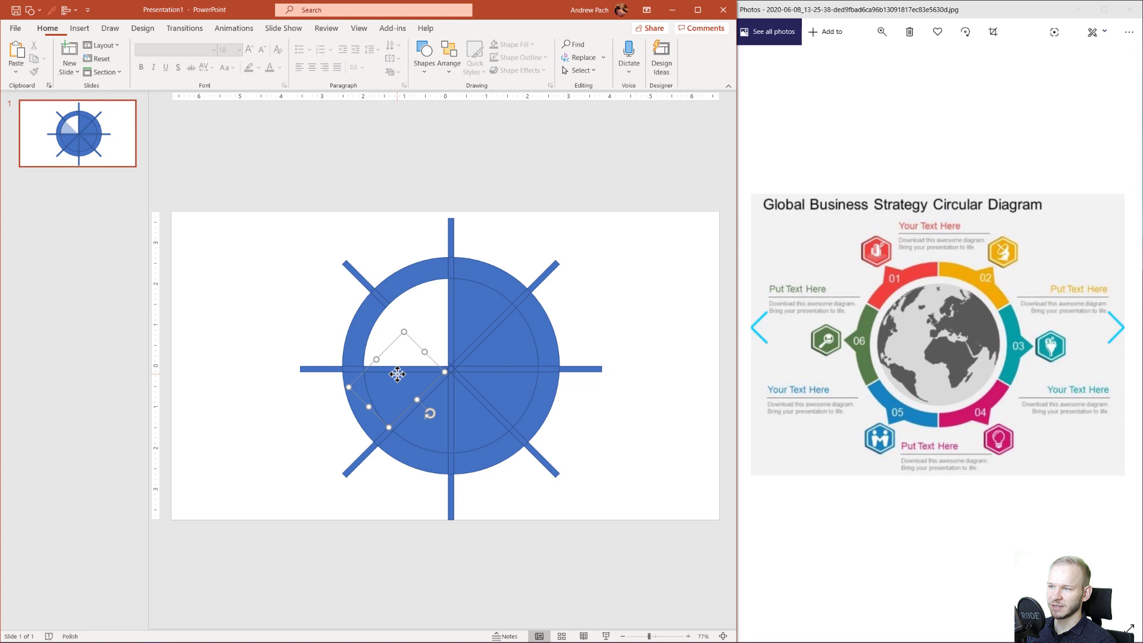
{"action": "key", "text": "Delete"}
{"action": "left_click", "coordinate": [396, 400]}
{"action": "key", "text": "Delete"}
{"action": "left_click", "coordinate": [408, 390]}
{"action": "key", "text": "Delete"}
{"action": "left_click", "coordinate": [424, 398]}
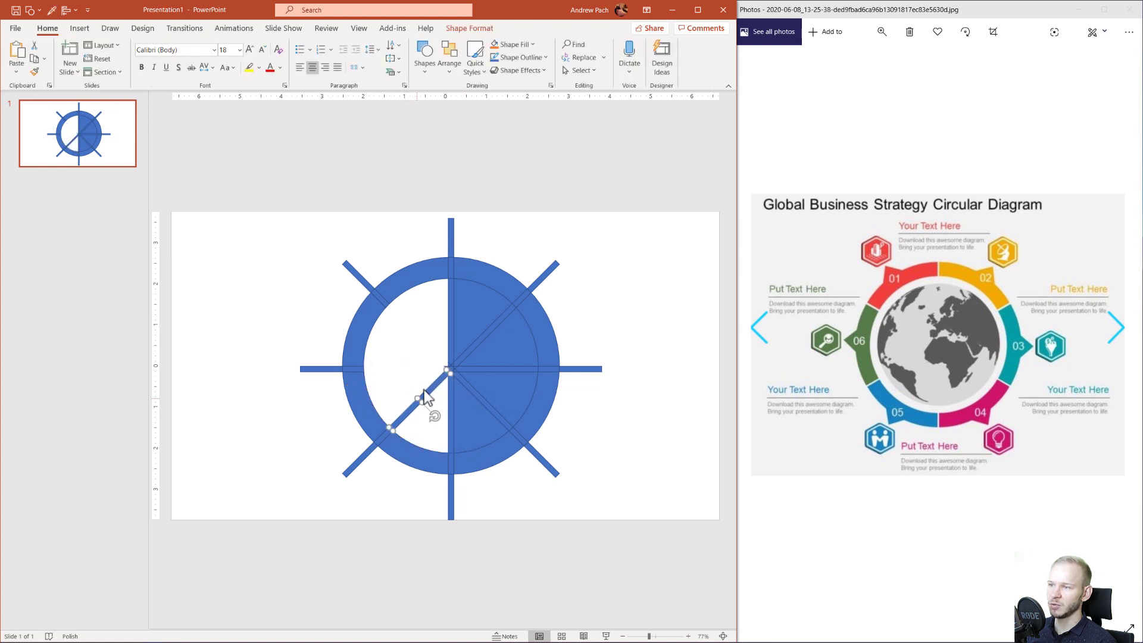
{"action": "key", "text": "Delete"}
- Delete the inner sectors, slivers and bottom spoke on the right and lower parts
{"action": "left_click", "coordinate": [459, 378]}
{"action": "key", "text": "Delete"}
{"action": "left_click", "coordinate": [472, 367]}
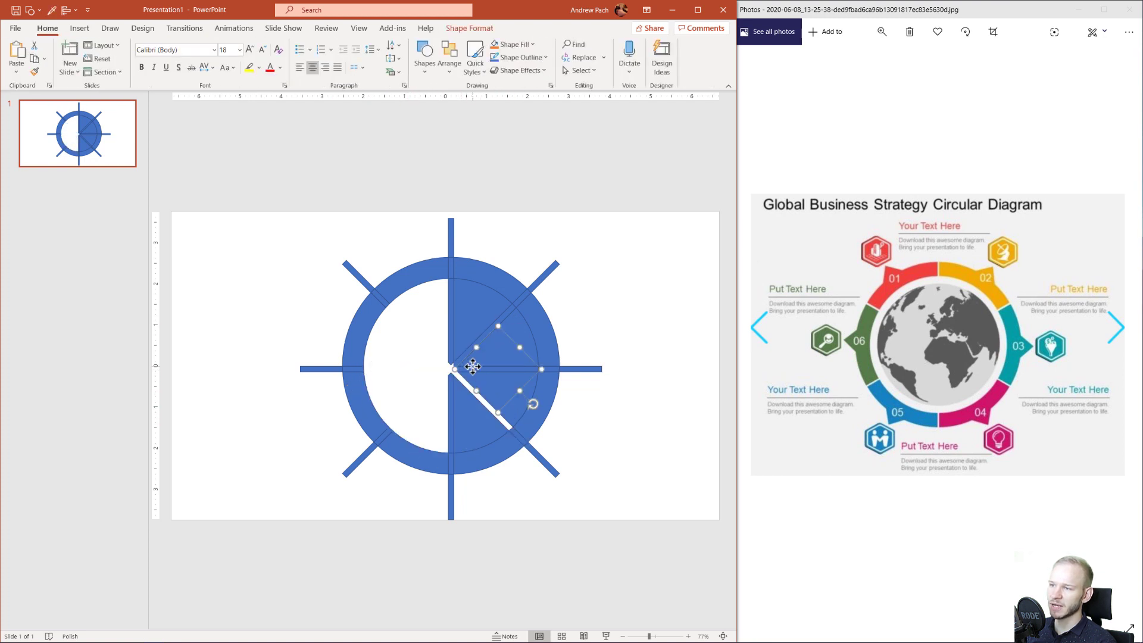
{"action": "key", "text": "Delete"}
{"action": "left_click", "coordinate": [465, 337]}
{"action": "key", "text": "Delete"}
{"action": "left_click", "coordinate": [455, 330]}
{"action": "key", "text": "Delete"}
{"action": "left_click", "coordinate": [491, 366]}
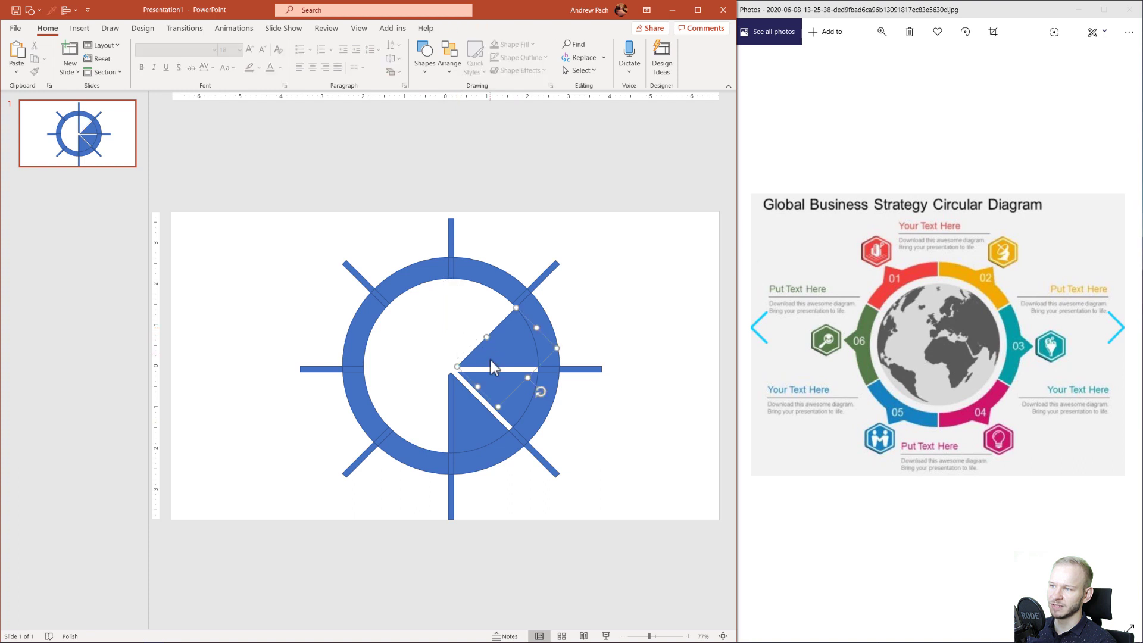
{"action": "key", "text": "Delete"}
{"action": "left_click", "coordinate": [470, 401]}
{"action": "key", "text": "Delete"}
{"action": "left_click", "coordinate": [462, 416]}
{"action": "key", "text": "Delete"}
{"action": "left_click", "coordinate": [452, 452]}
{"action": "key", "text": "Delete"}
{"action": "left_click", "coordinate": [451, 474]}
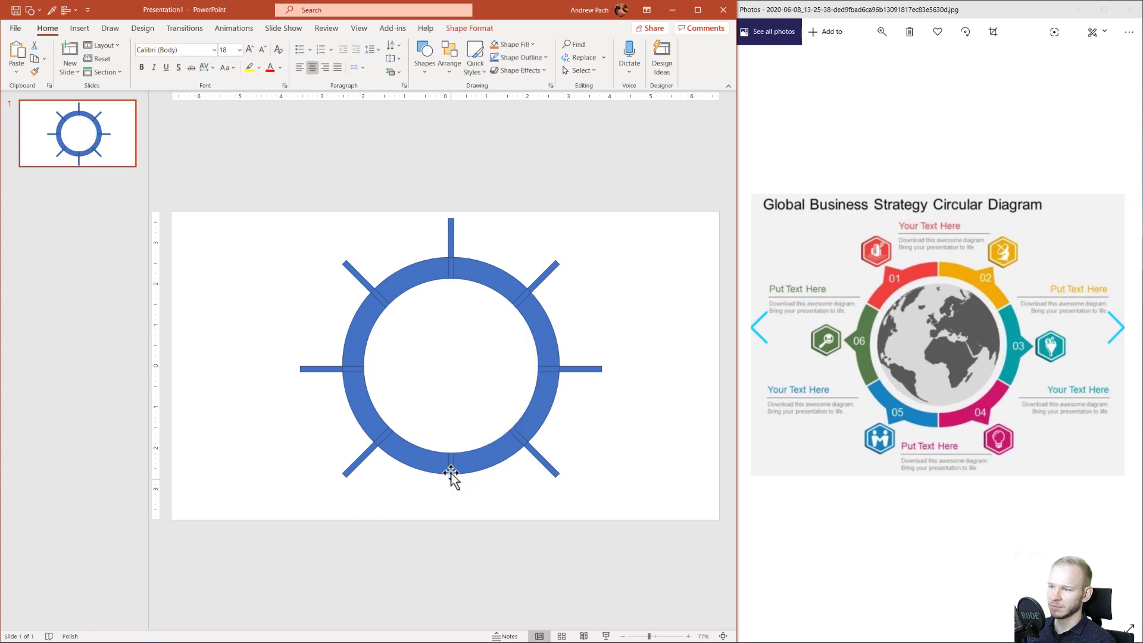
{"action": "key", "text": "Delete"}
{"action": "left_click", "coordinate": [452, 466]}
{"action": "key", "text": "Delete"}
- Delete the remaining spokes, slivers and filler pieces so only eight ring segments remain
{"action": "left_click", "coordinate": [527, 453]}
{"action": "key", "text": "Delete"}
{"action": "left_click", "coordinate": [518, 438]}
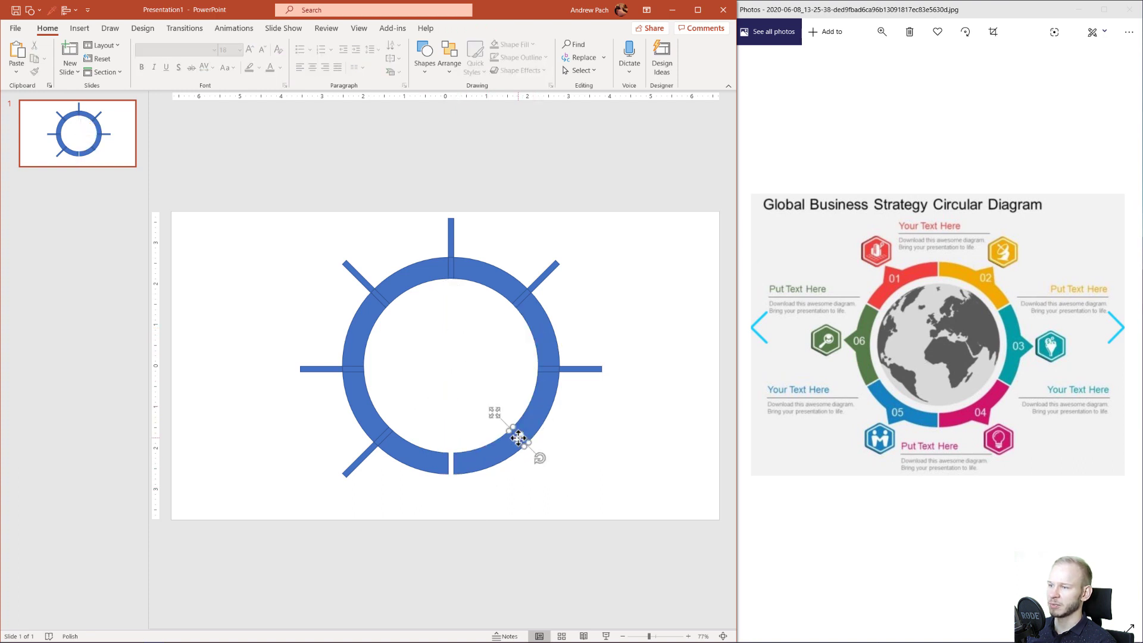
{"action": "key", "text": "Delete"}
{"action": "left_click", "coordinate": [566, 370]}
{"action": "key", "text": "Delete"}
{"action": "left_click", "coordinate": [549, 372]}
{"action": "key", "text": "Delete"}
{"action": "left_click", "coordinate": [352, 370]}
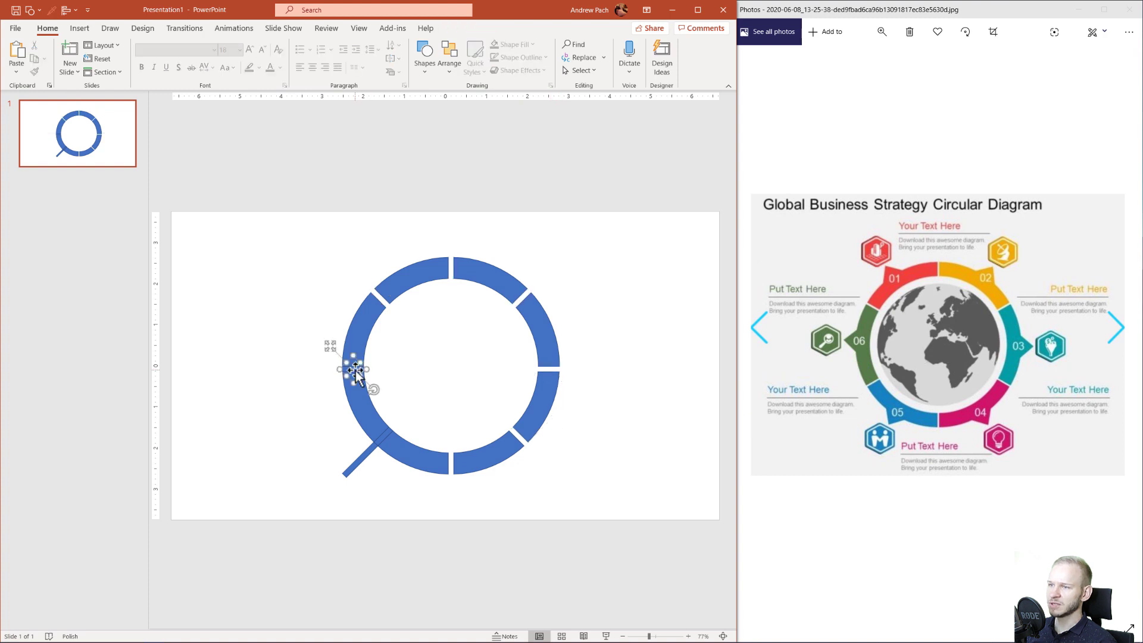
{"action": "key", "text": "Delete"}
{"action": "left_click", "coordinate": [353, 454]}
{"action": "key", "text": "Delete"}
{"action": "left_click", "coordinate": [387, 437]}
{"action": "key", "text": "Delete"}
{"action": "left_click", "coordinate": [389, 439]}
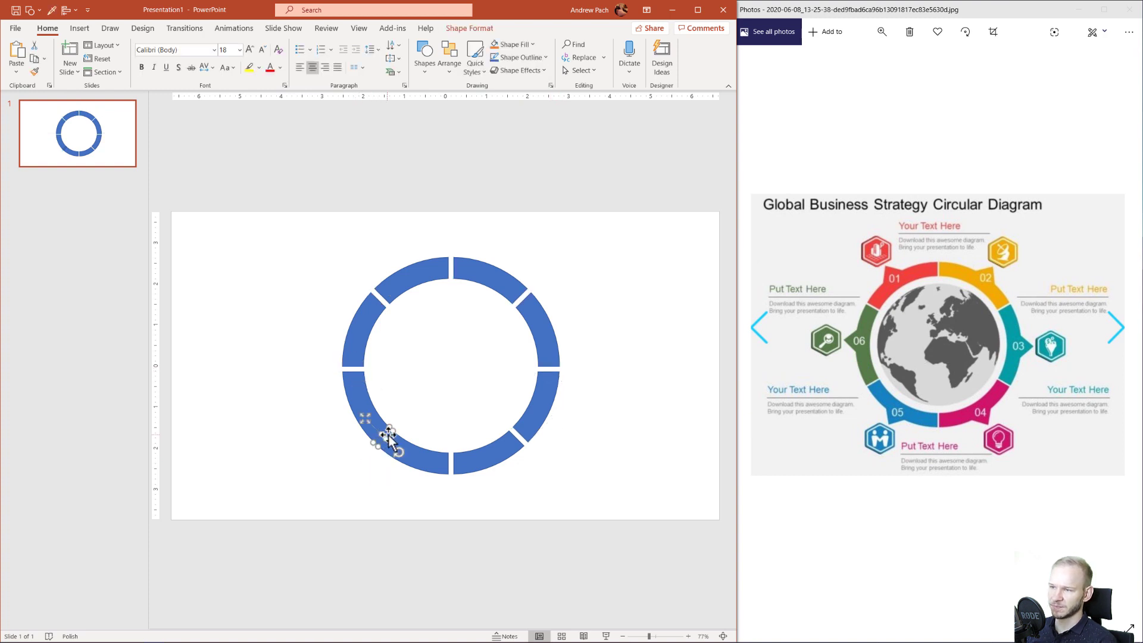
{"action": "key", "text": "Delete"}
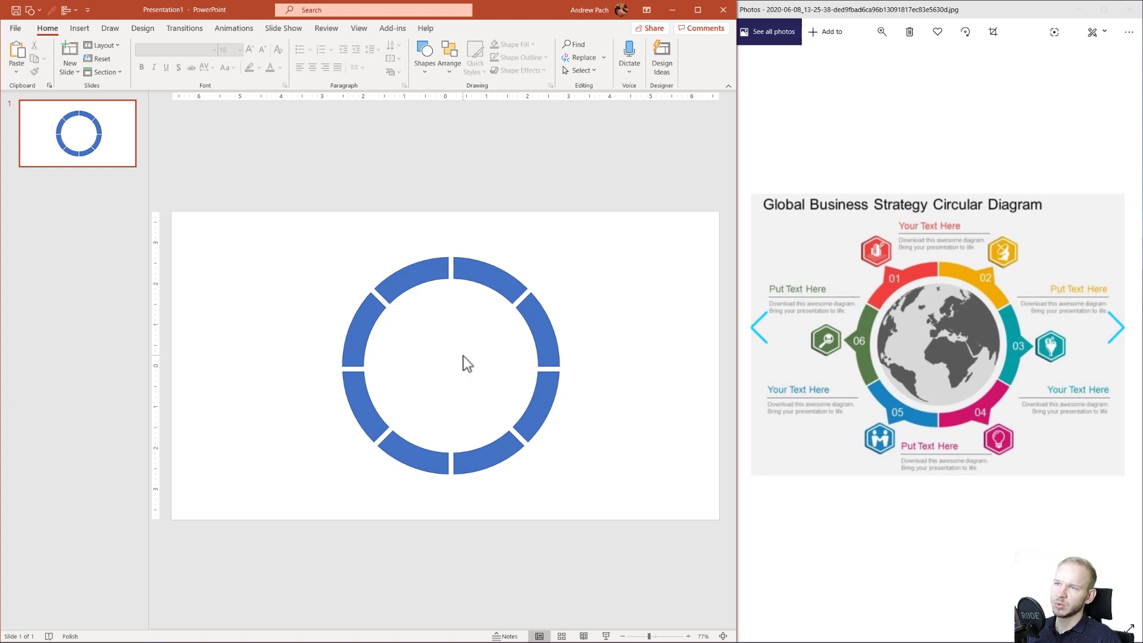
- Draw a small isosceles triangle at the upper-left segment, rotate it outward, and send it to back
{"action": "key", "text": "alt+2"}
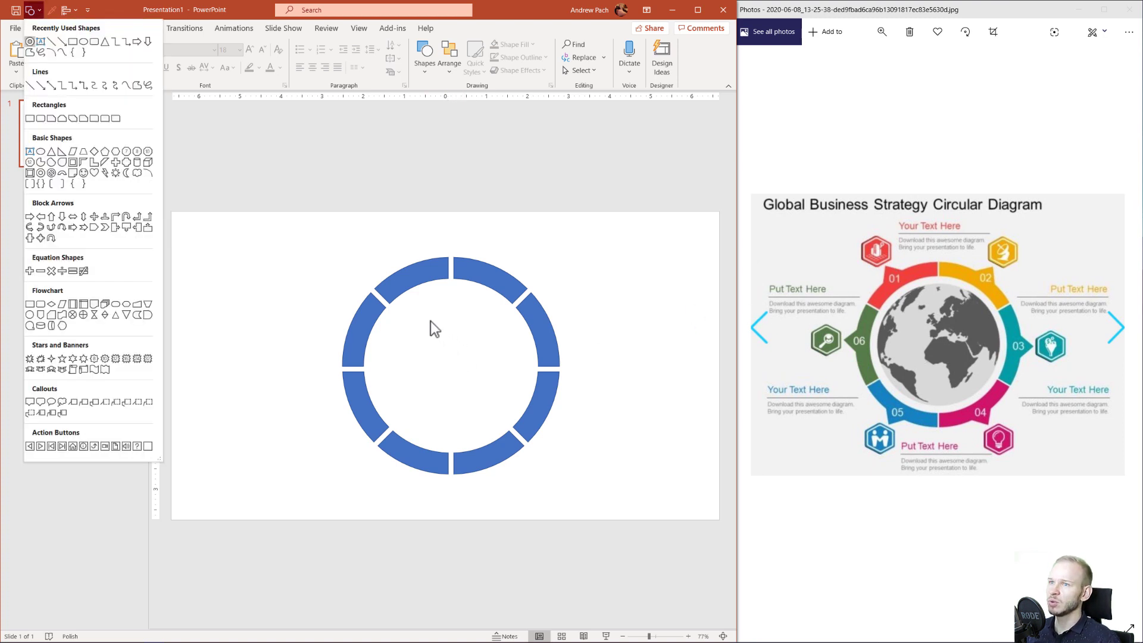
{"action": "left_click", "coordinate": [62, 152]}
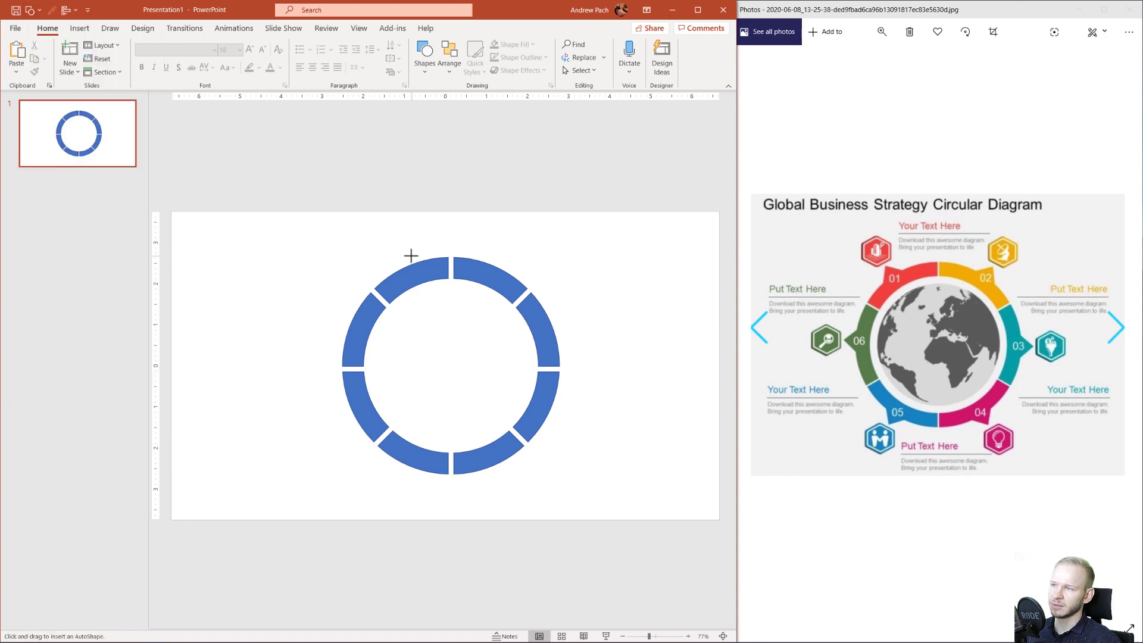
{"action": "mouse_move", "coordinate": [418, 248]}
{"action": "left_mouse_down"}
{"action": "mouse_move", "coordinate": [435, 269]}
{"action": "mouse_move", "coordinate": [428, 262]}
{"action": "left_mouse_up"}
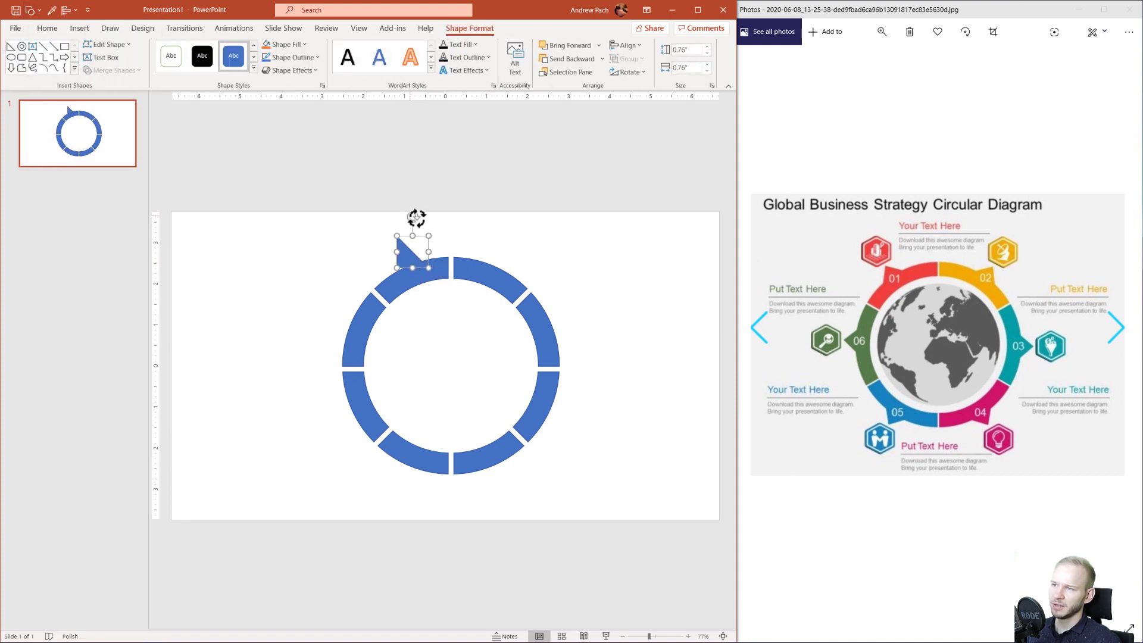
{"action": "left_click_drag", "start_coordinate": [416, 219], "coordinate": [422, 254]}
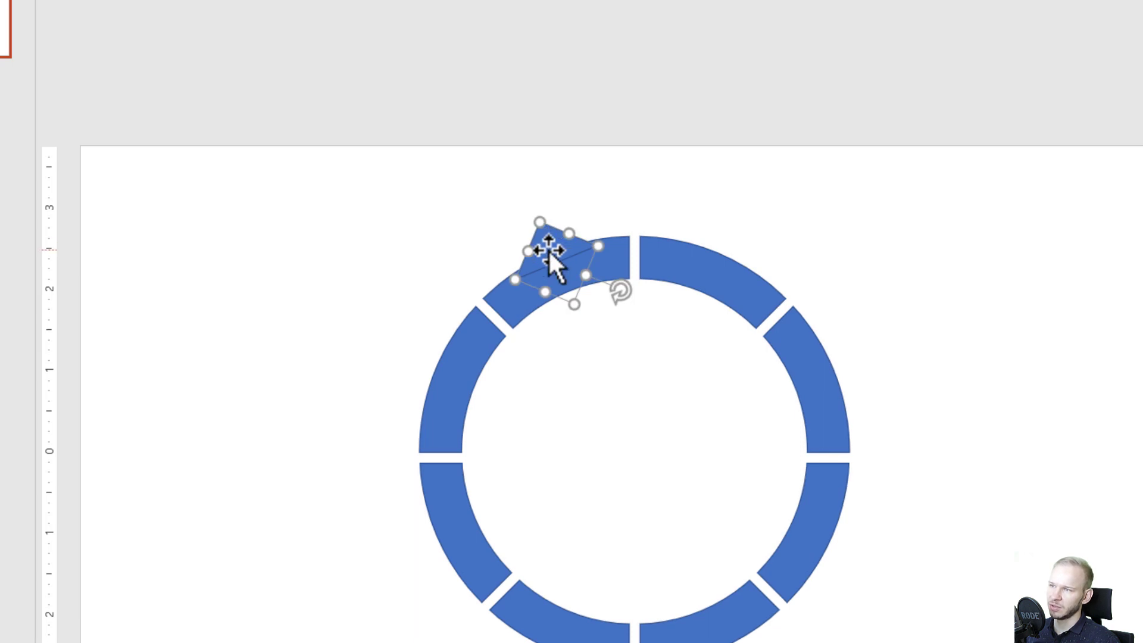
{"action": "right_click", "coordinate": [548, 248]}
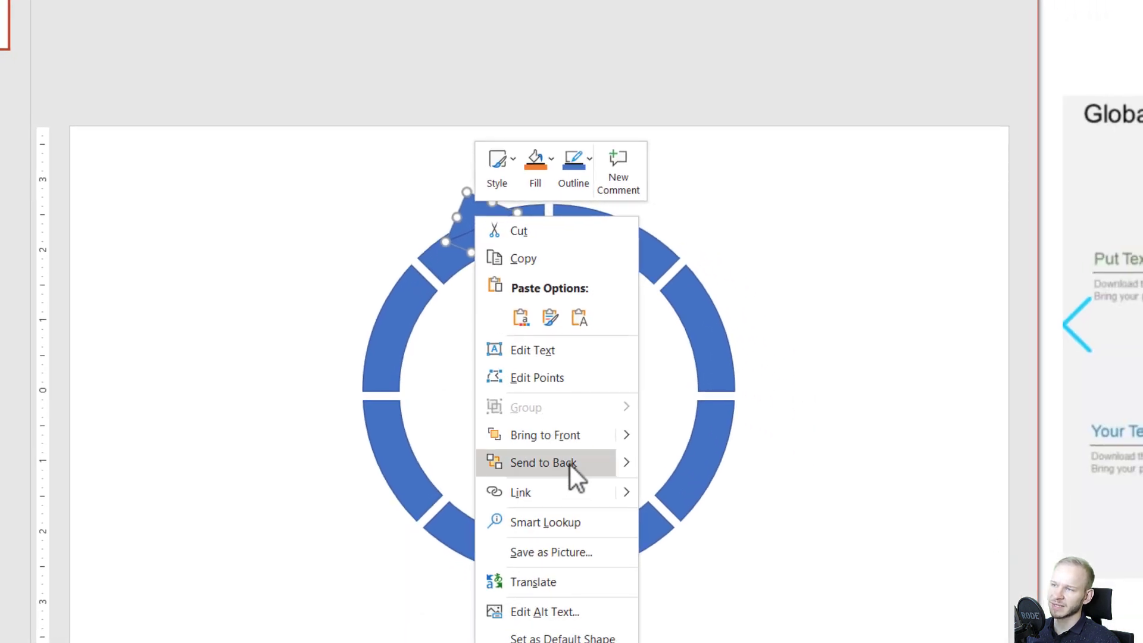
{"action": "left_click", "coordinate": [570, 464]}
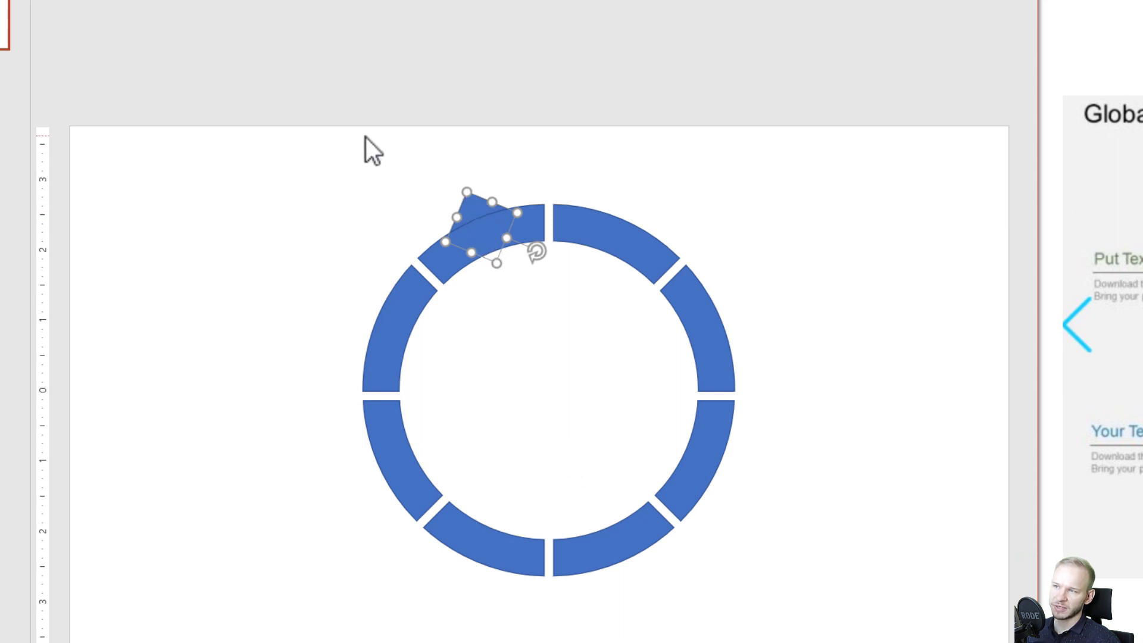
{"action": "left_click_drag", "start_coordinate": [374, 139], "coordinate": [578, 302]}
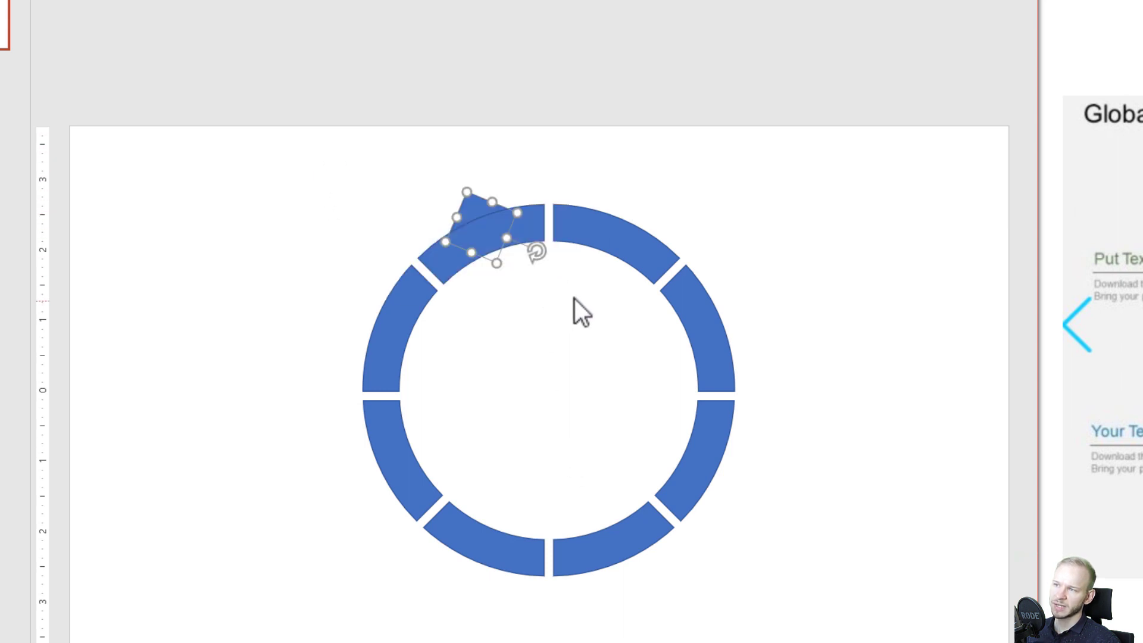
- Fill the upper-left segment and triangle light orange with no outline
{"action": "left_click", "coordinate": [443, 265], "text": "shift"}
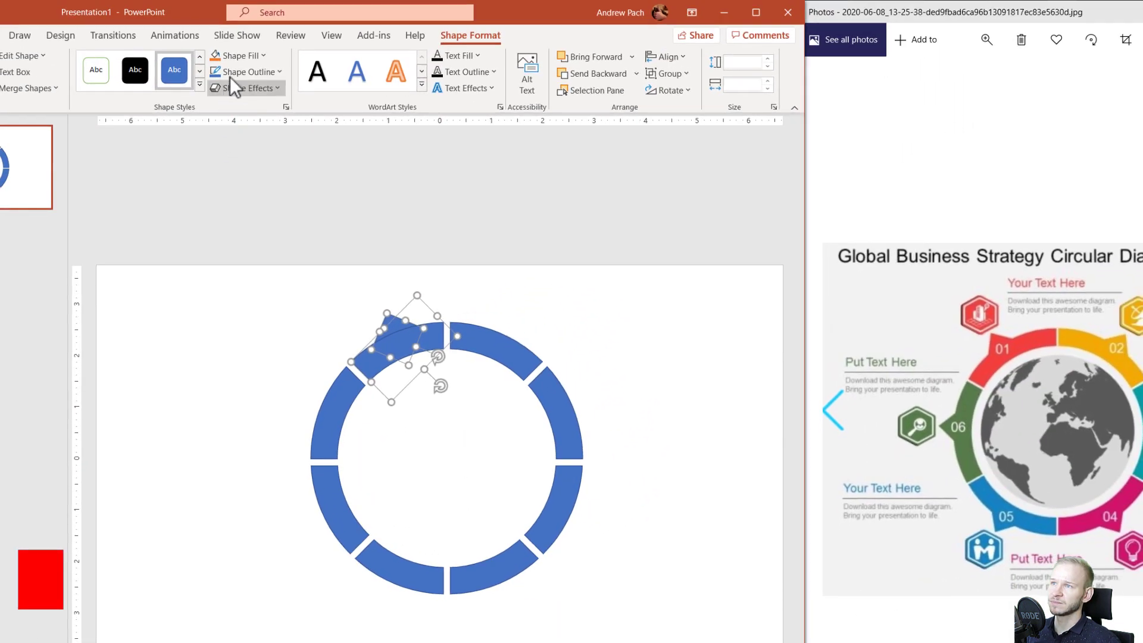
{"action": "left_click", "coordinate": [246, 56]}
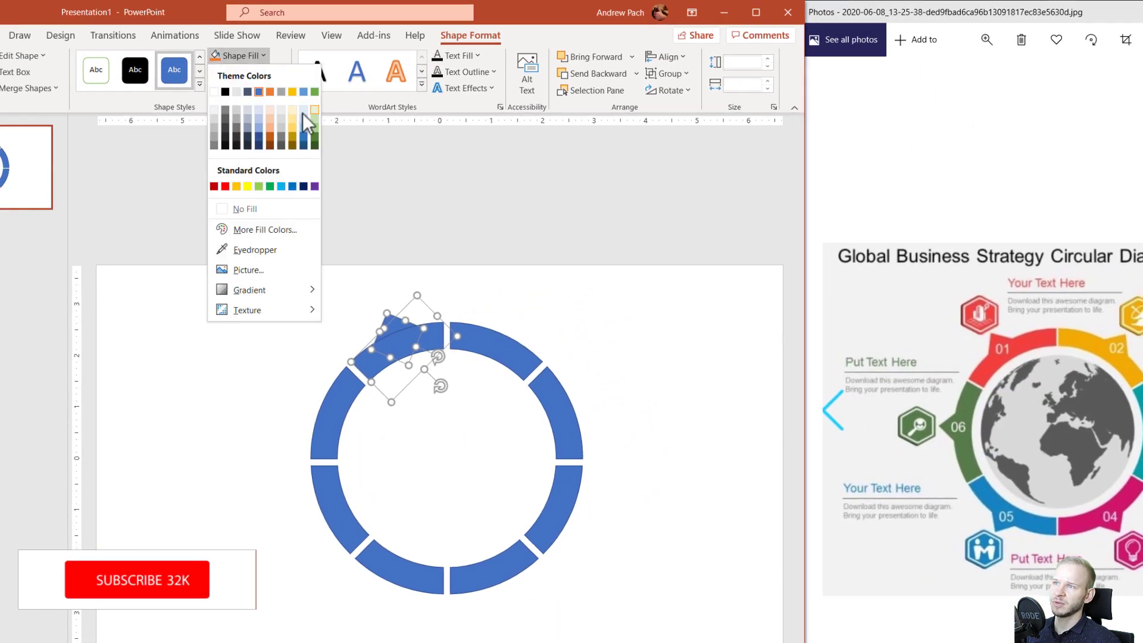
{"action": "left_click", "coordinate": [271, 128]}
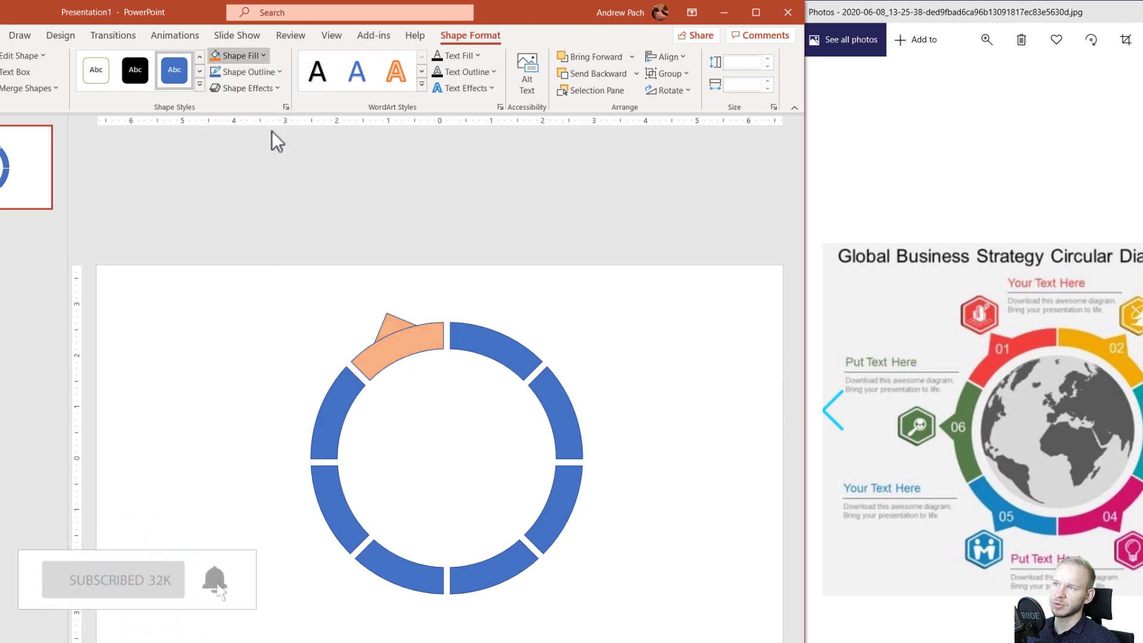
{"action": "left_click", "coordinate": [265, 72]}
{"action": "left_click", "coordinate": [296, 224]}
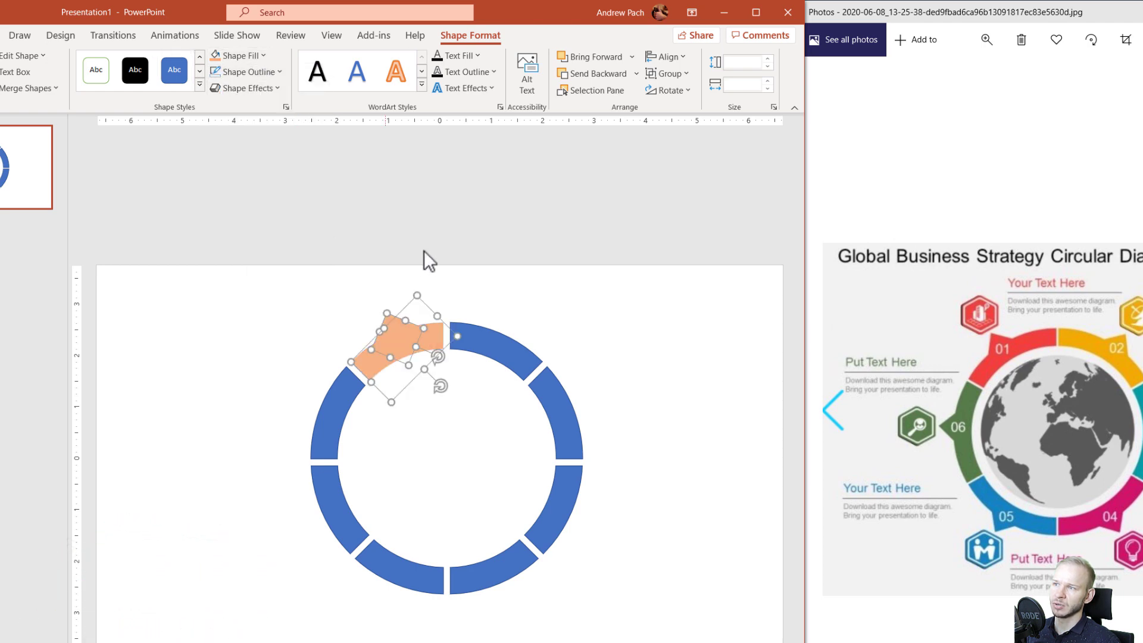
{"action": "left_click", "coordinate": [610, 347]}
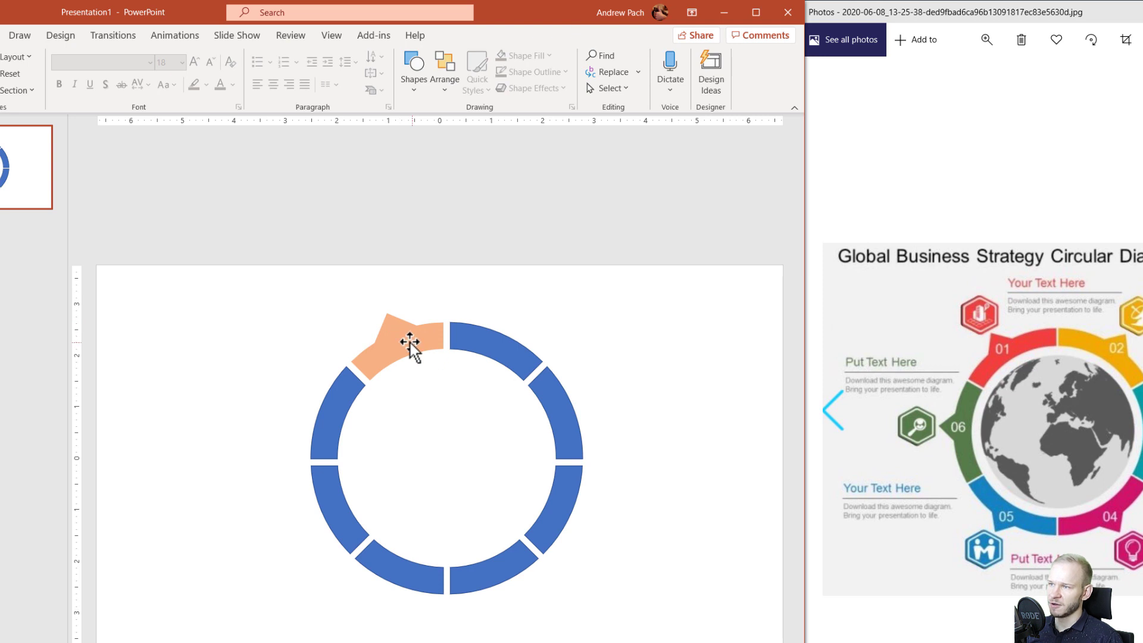
- Nudge the small orange pointer piece slightly down and right with the arrow keys
{"action": "left_click", "coordinate": [388, 321]}
{"action": "key", "text": "ctrl+Down"}
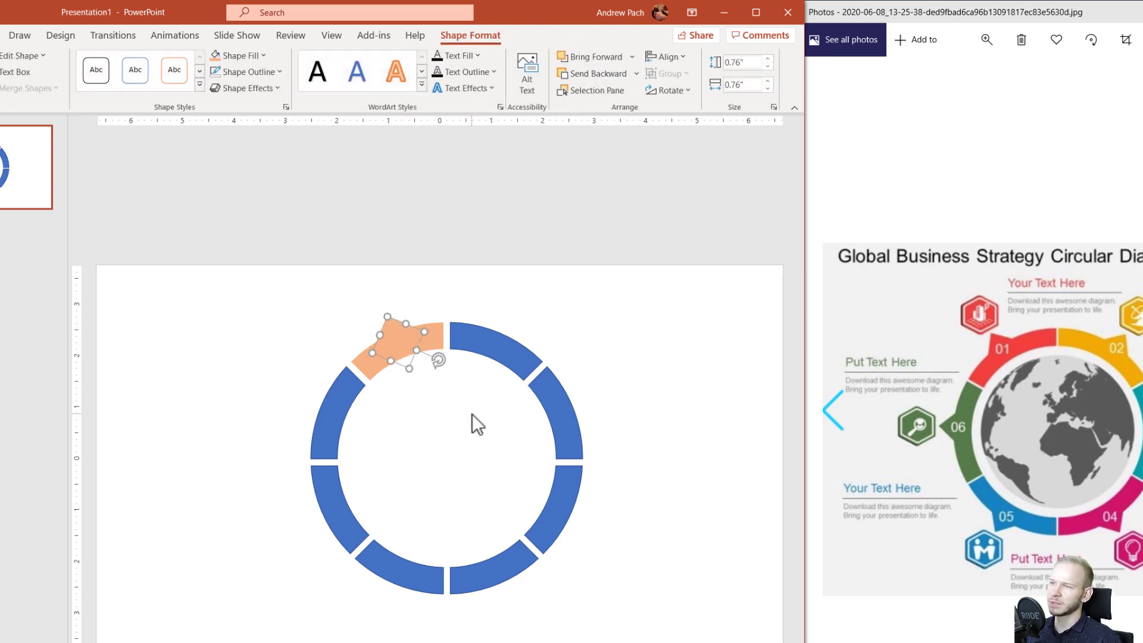
{"action": "key", "text": "Right"}
{"action": "key", "text": "Right"}
{"action": "key", "text": "Down"}
{"action": "key", "text": "Down"}
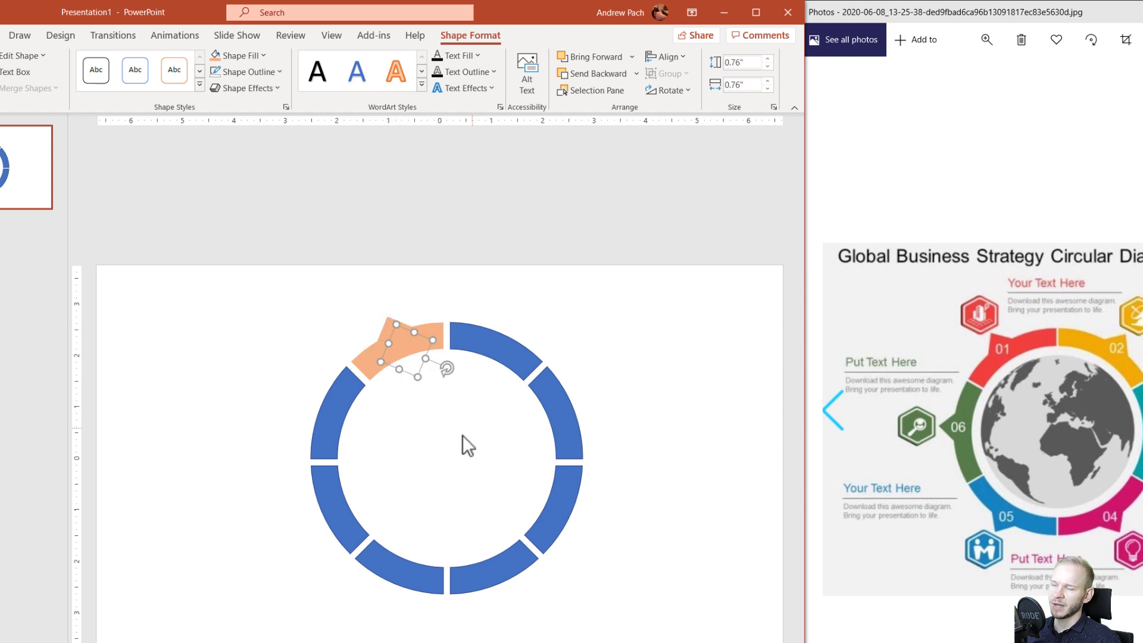
- Place the pointer piece on the lower-right arc and send it behind that segment
{"action": "left_click_drag", "start_coordinate": [408, 357], "coordinate": [387, 391]}
{"action": "left_click_drag", "start_coordinate": [500, 434], "coordinate": [571, 517]}
{"action": "right_click", "coordinate": [569, 517]}
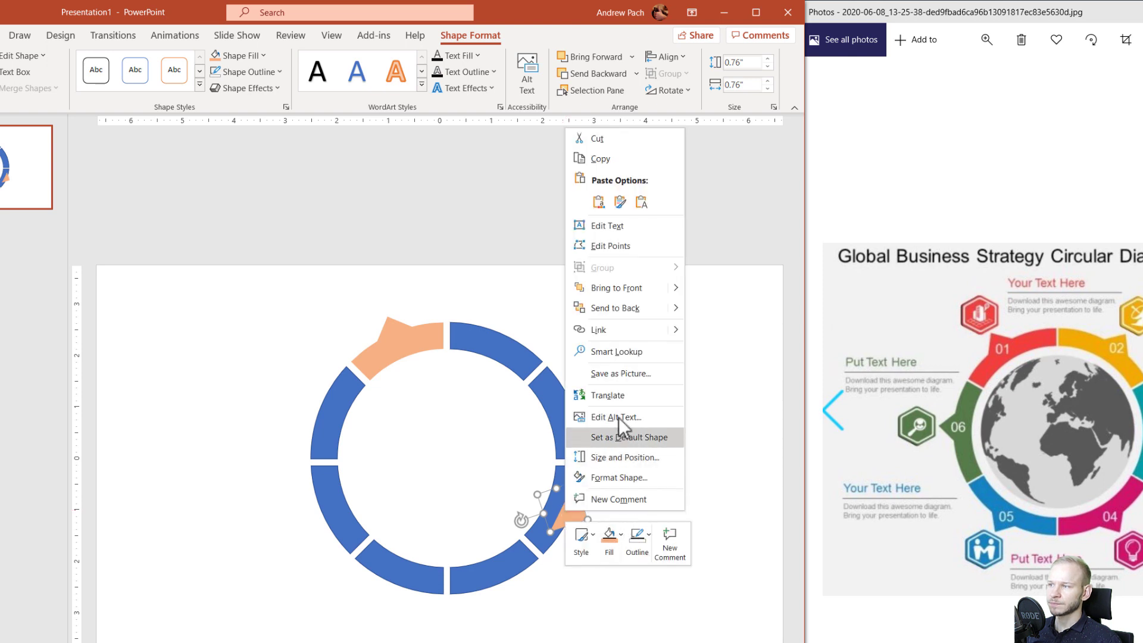
{"action": "left_click", "coordinate": [623, 303]}
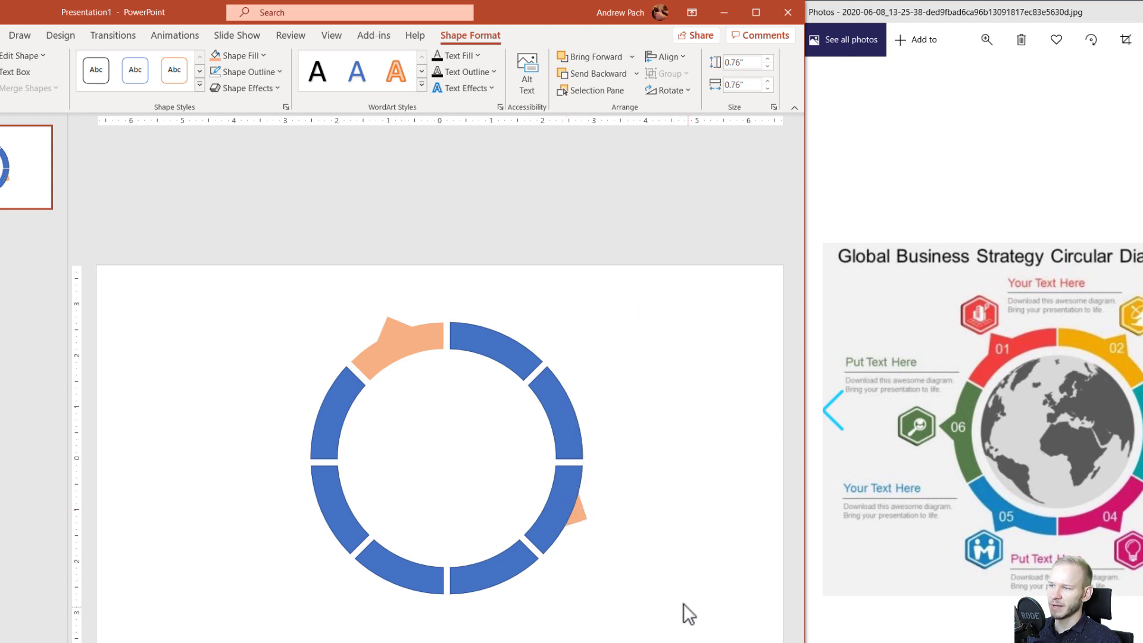
{"action": "left_click_drag", "start_coordinate": [689, 614], "coordinate": [516, 452]}
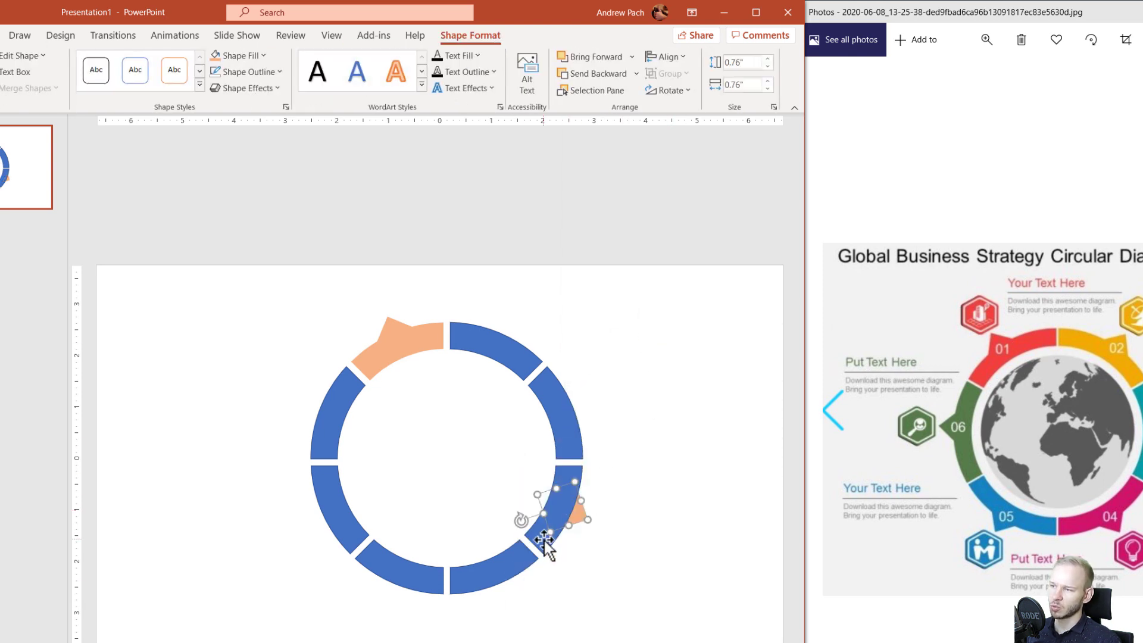
{"action": "left_click", "coordinate": [557, 468]}
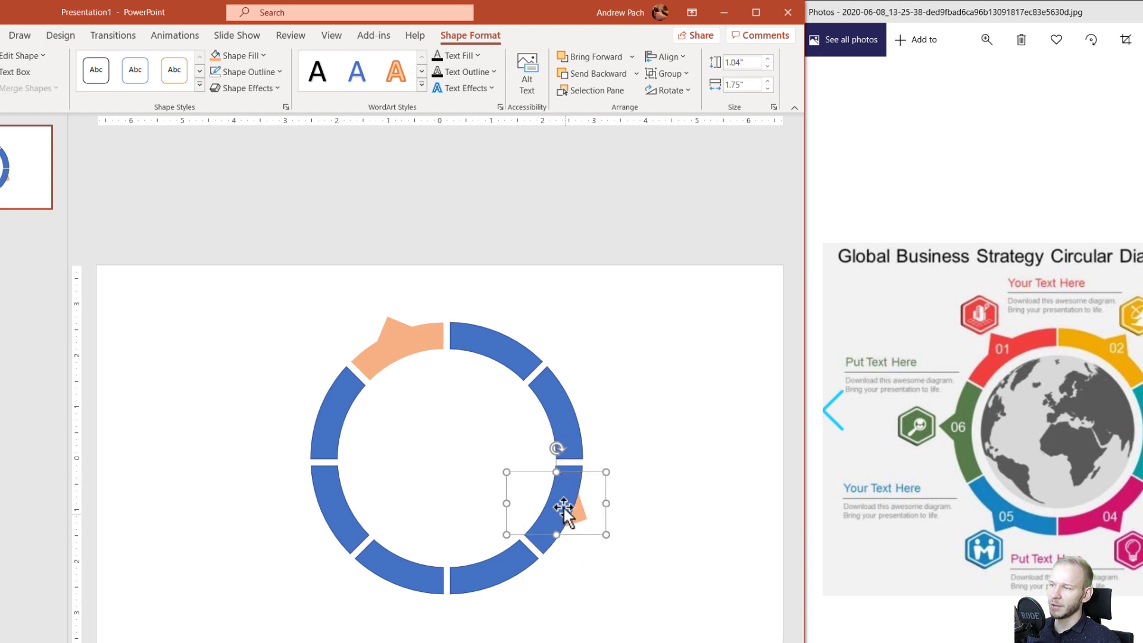
{"action": "left_click_drag", "start_coordinate": [563, 509], "coordinate": [623, 570]}
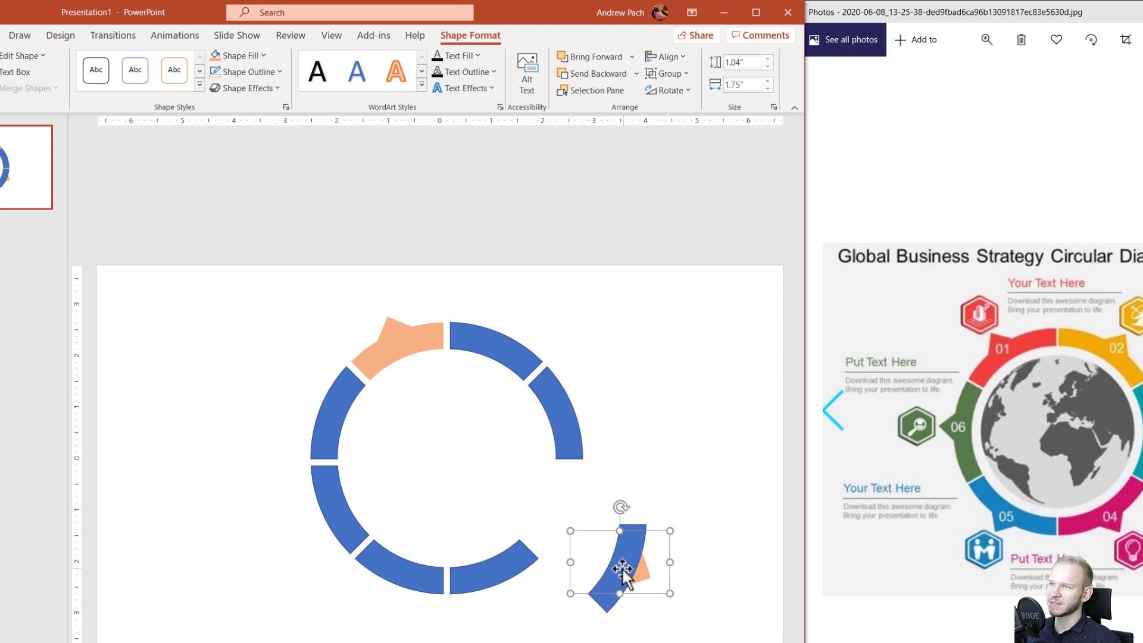
{"action": "key", "text": "ctrl+z"}
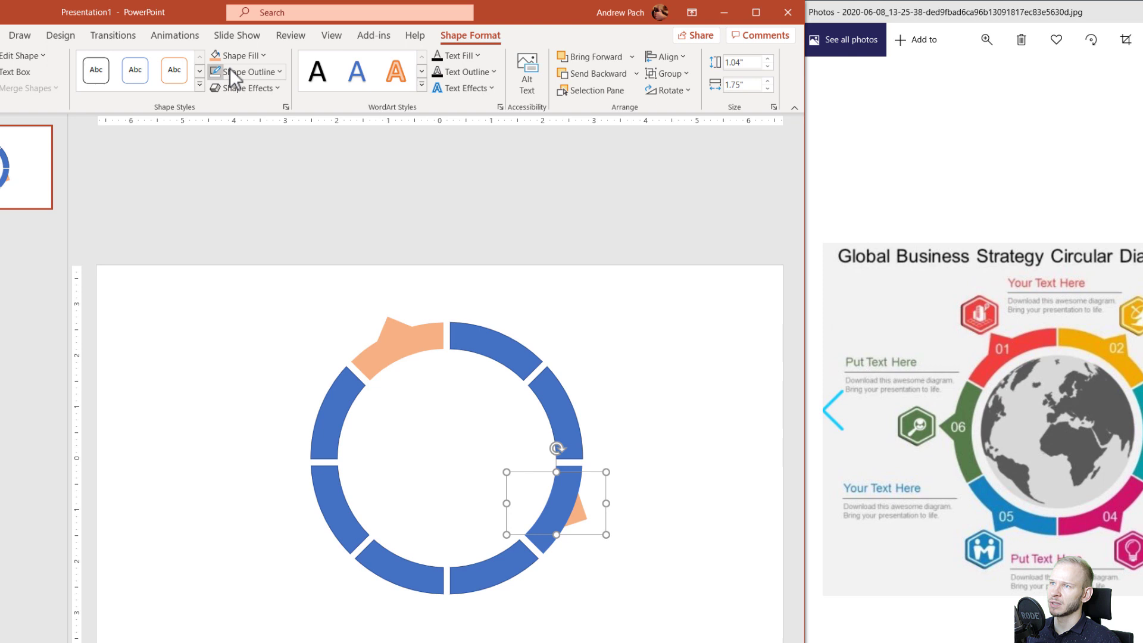
- Fill the lower-right segment gold and rotate its pointer tip outward
{"action": "left_click", "coordinate": [245, 56]}
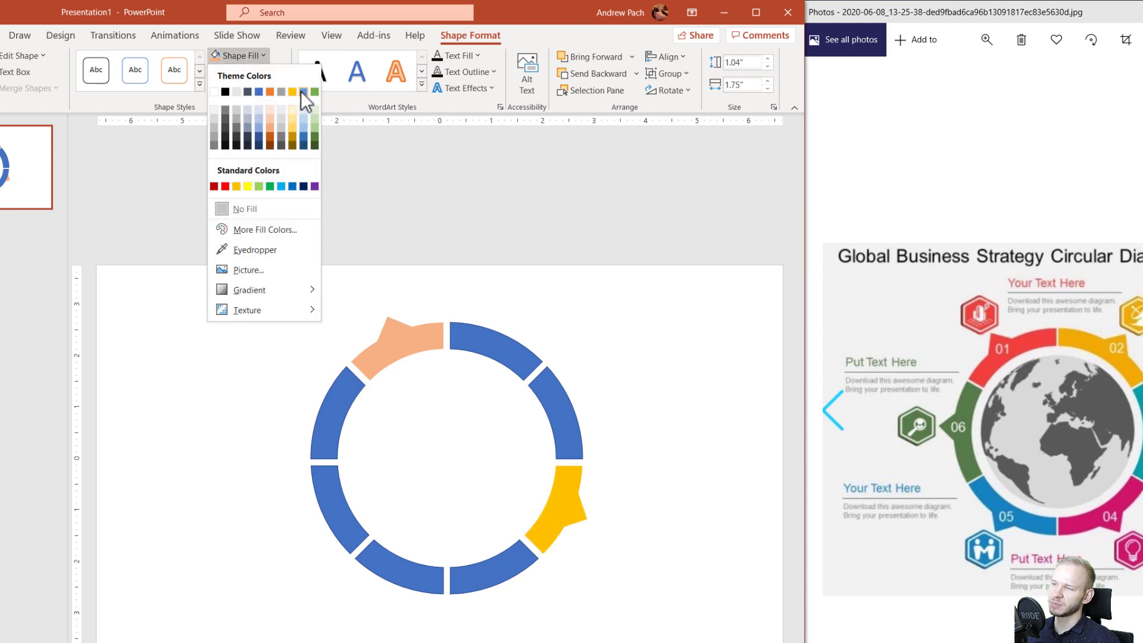
{"action": "left_click", "coordinate": [293, 91]}
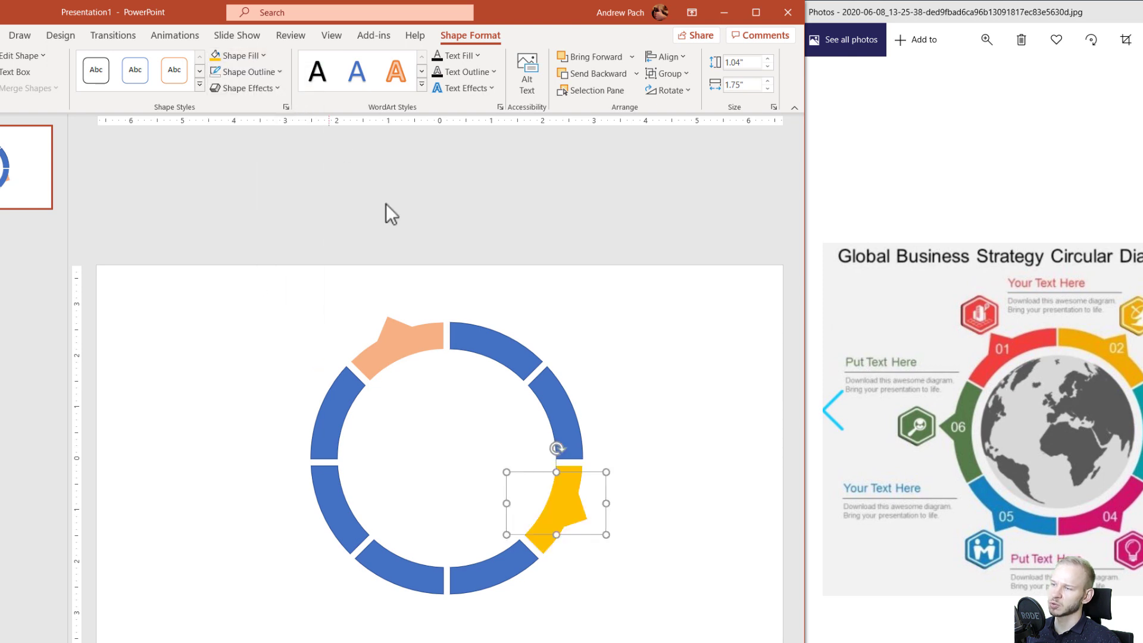
{"action": "left_click", "coordinate": [578, 518]}
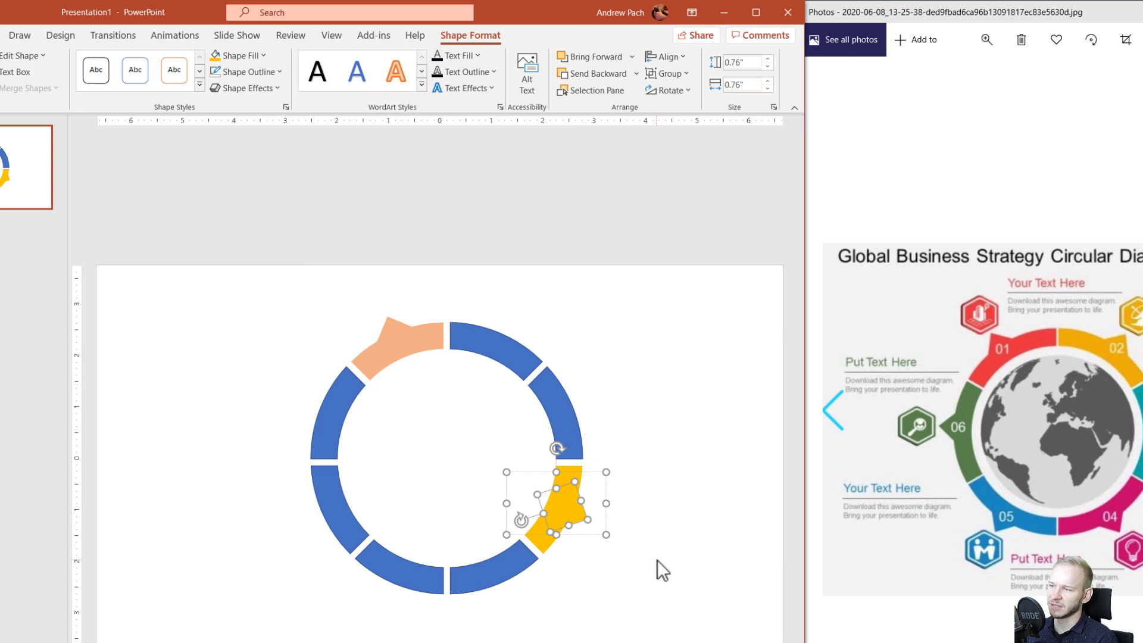
{"action": "left_click", "coordinate": [516, 531]}
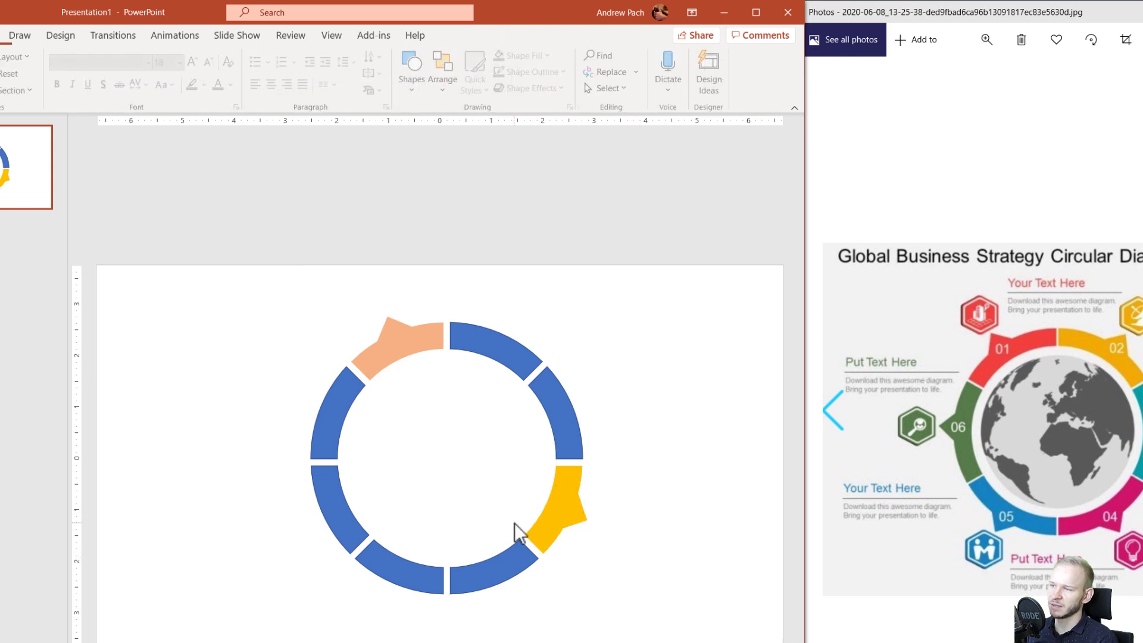
{"action": "left_click", "coordinate": [579, 523]}
{"action": "left_click_drag", "start_coordinate": [524, 522], "coordinate": [505, 528]}
{"action": "left_click", "coordinate": [638, 603]}
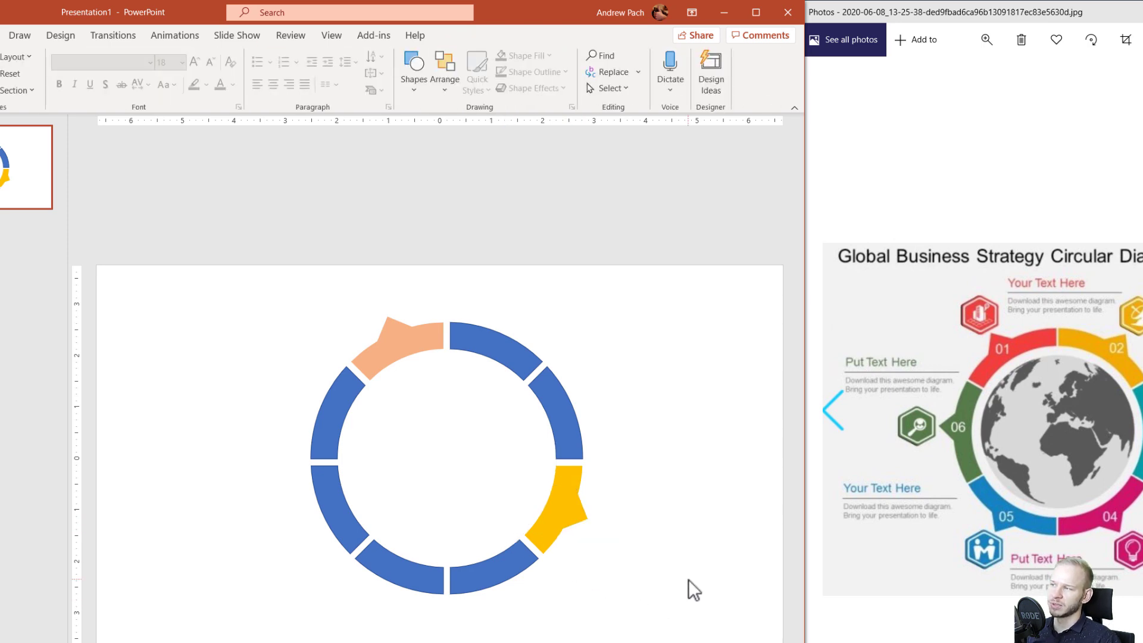
- Duplicate the slide with Ctrl+D and group all ring segments with Ctrl+G
{"action": "left_click", "coordinate": [398, 357]}
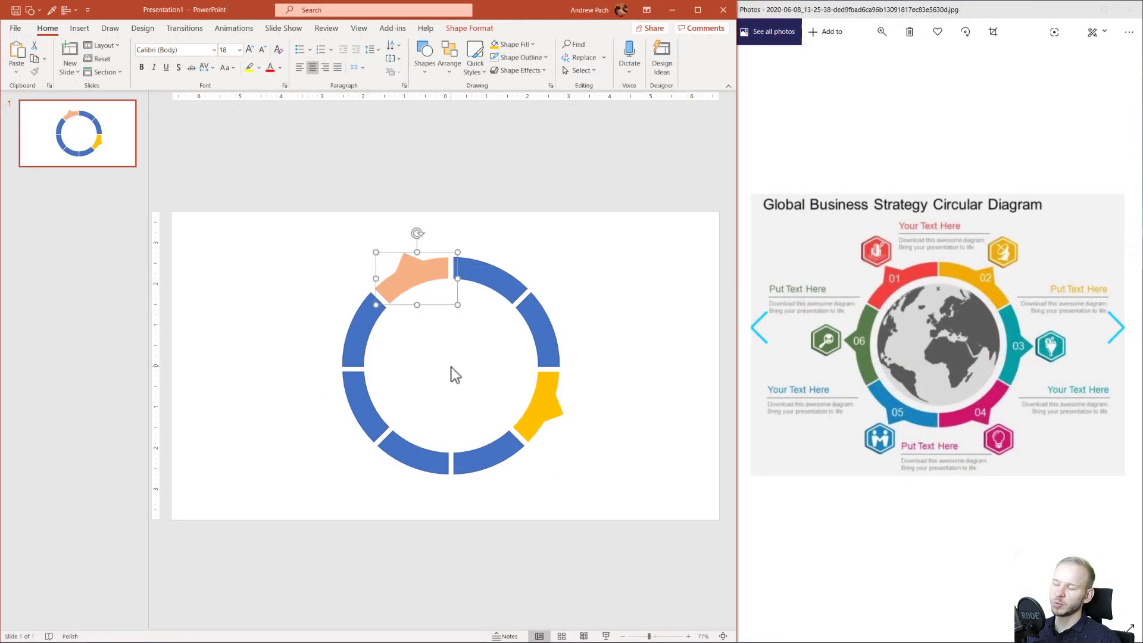
{"action": "left_click", "coordinate": [451, 368]}
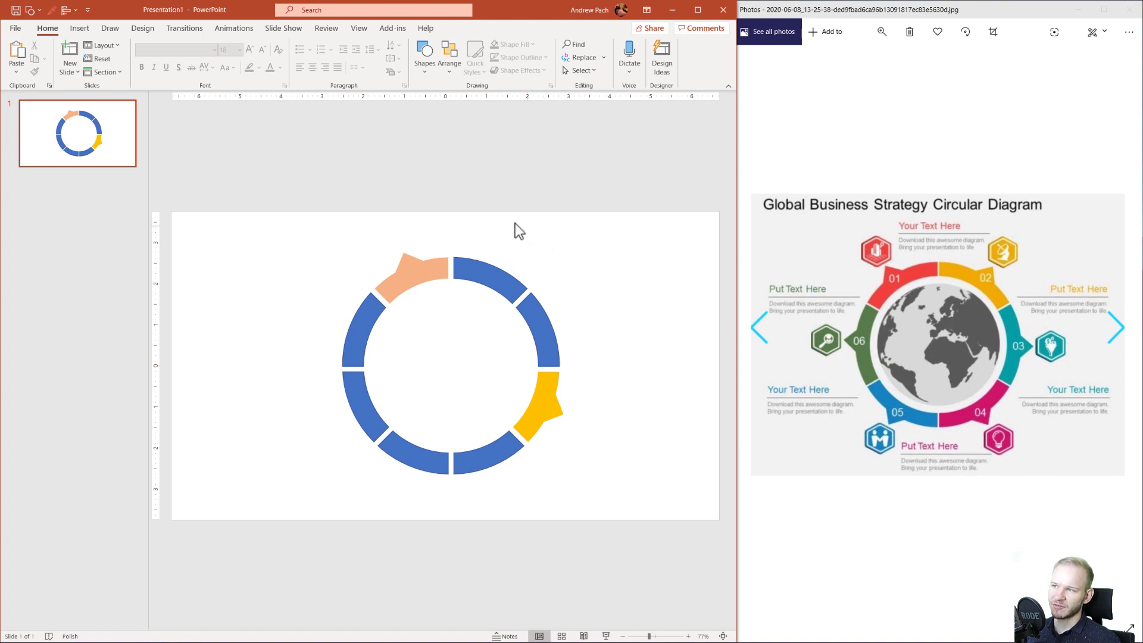
{"action": "key", "text": "ctrl+d"}
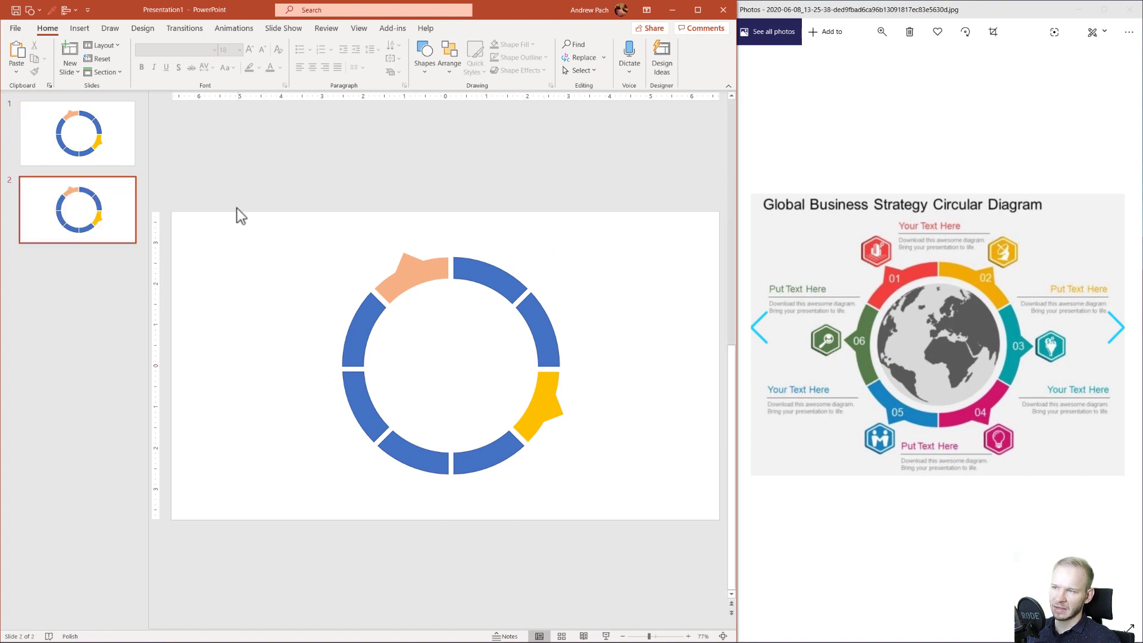
{"action": "left_click_drag", "start_coordinate": [237, 205], "coordinate": [643, 559]}
{"action": "key", "text": "ctrl+g"}
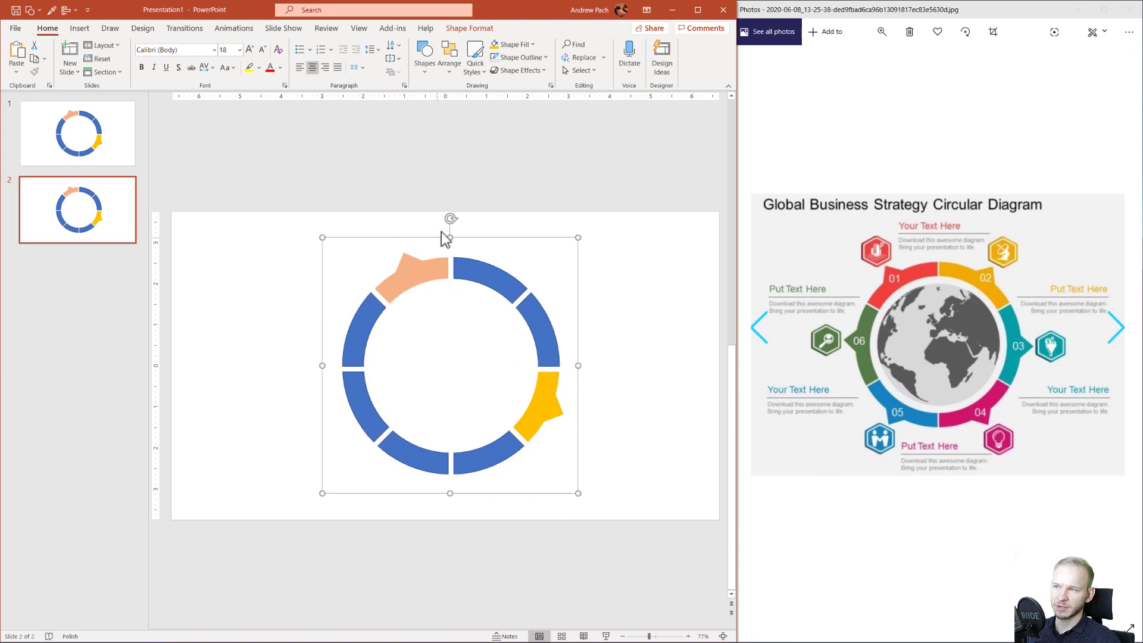
- Rotate the ring group counter-clockwise, enlarge it, and shift it past the right edge
{"action": "left_click_drag", "start_coordinate": [449, 219], "coordinate": [293, 296]}
{"action": "scroll", "coordinate": [500, 521], "scroll_direction": "down", "scroll_amount": 1, "text": "ctrl"}
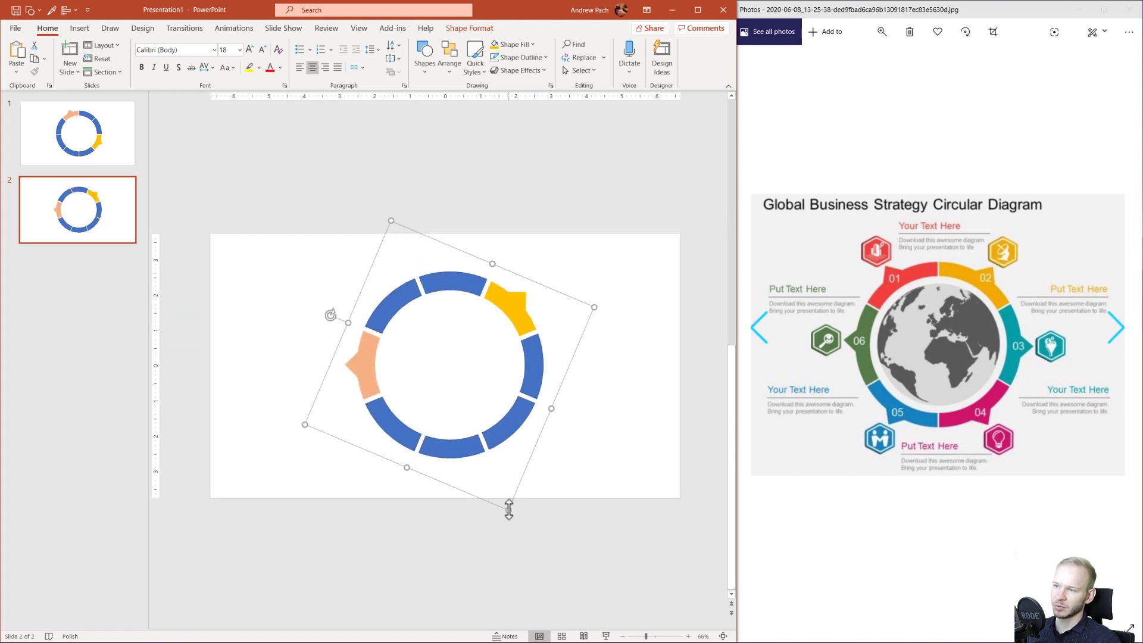
{"action": "left_click_drag", "start_coordinate": [509, 509], "coordinate": [575, 620]}
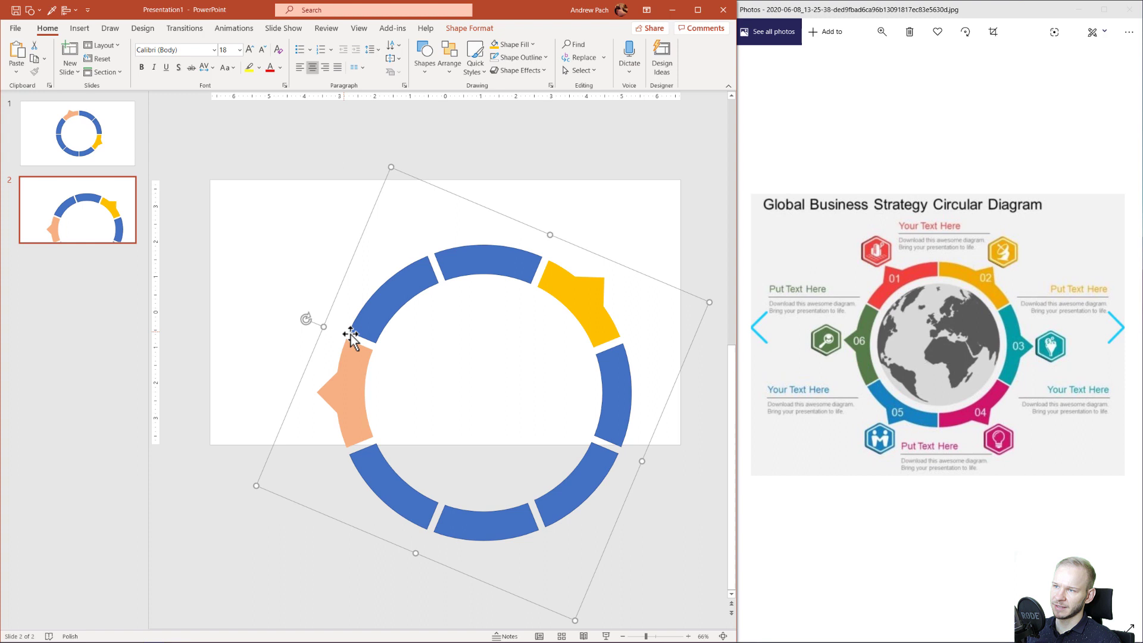
{"action": "left_click_drag", "start_coordinate": [352, 336], "coordinate": [521, 301]}
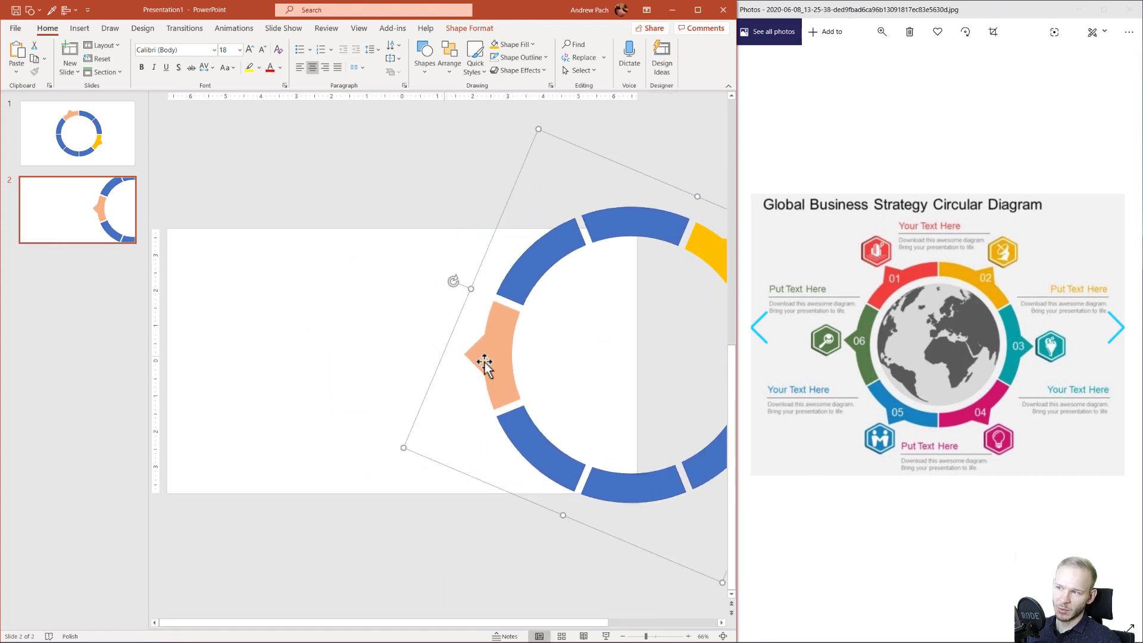
{"action": "left_click", "coordinate": [72, 230]}
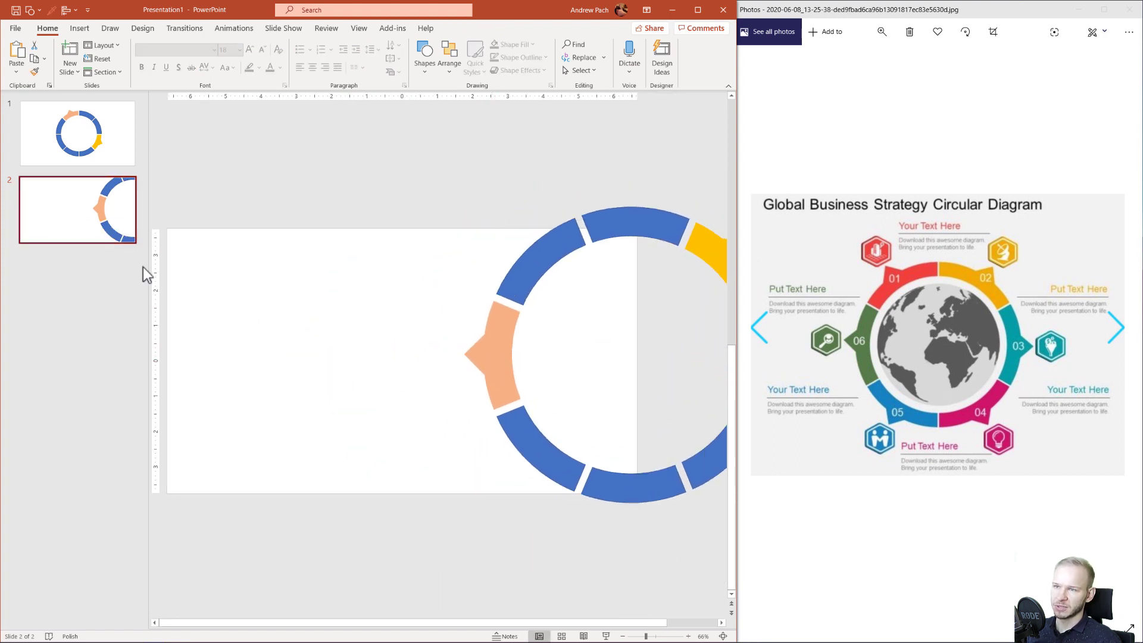
- Add slide 3 and rotate the ring further, gold pointer left and peach lower-right
{"action": "key", "text": "ctrl+m"}
{"action": "left_click", "coordinate": [493, 355]}
{"action": "scroll", "coordinate": [536, 333], "scroll_direction": "down", "scroll_amount": 2}
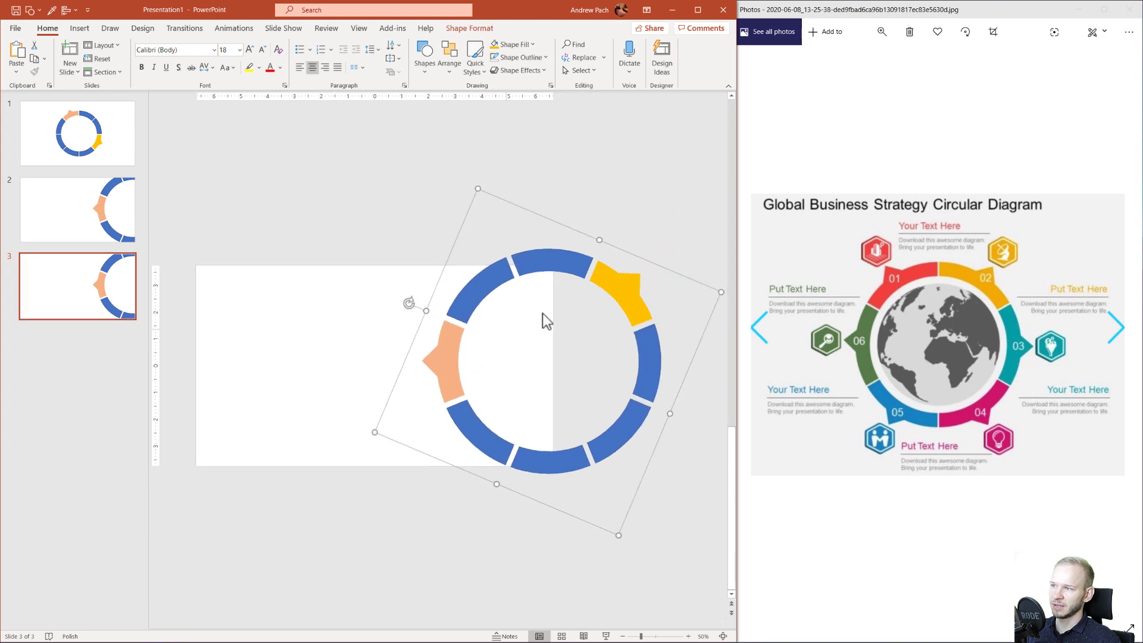
{"action": "left_click_drag", "start_coordinate": [412, 304], "coordinate": [662, 489]}
{"action": "left_click_drag", "start_coordinate": [485, 439], "coordinate": [527, 461]}
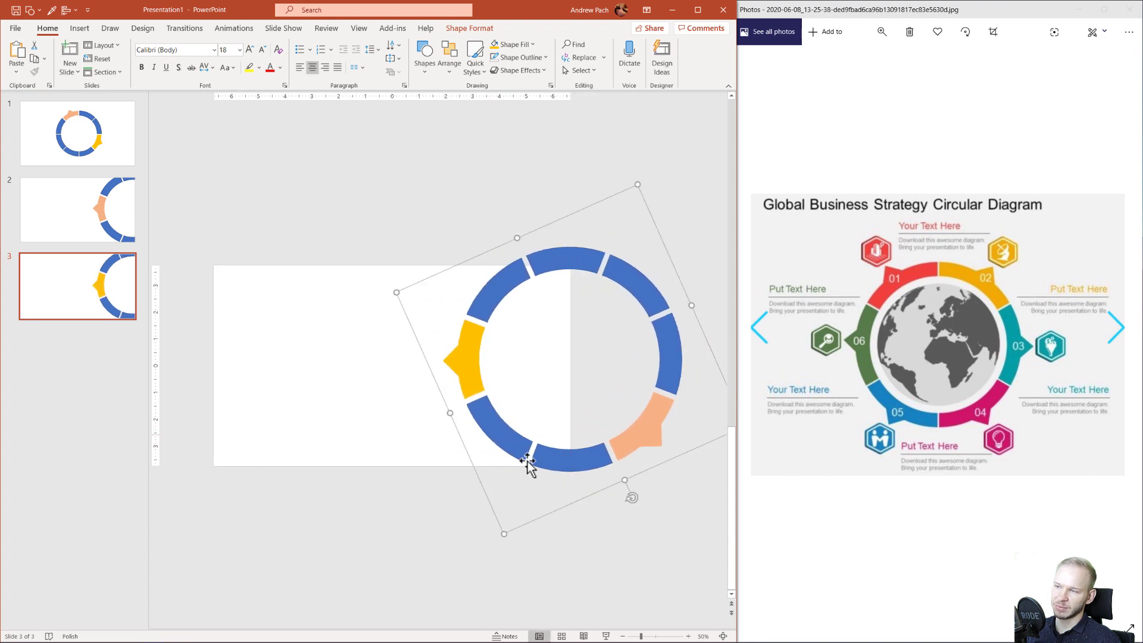
{"action": "left_click", "coordinate": [323, 442]}
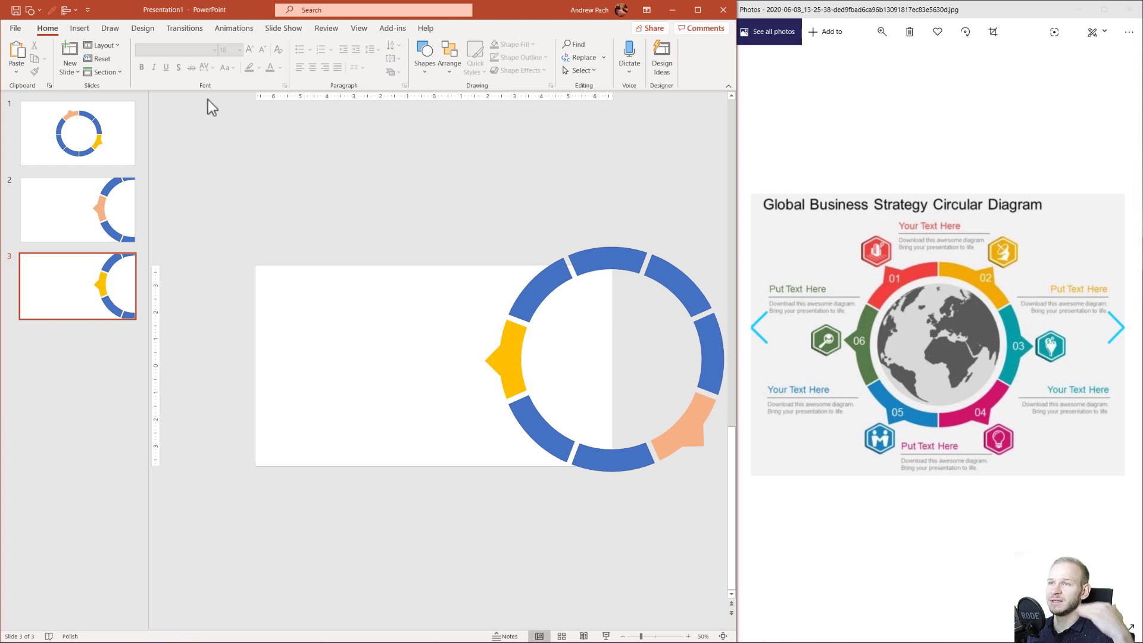
- Give slide 3 a Morph transition so the ring rotates from slide 2
{"action": "left_click", "coordinate": [185, 30]}
{"action": "left_click", "coordinate": [116, 58]}
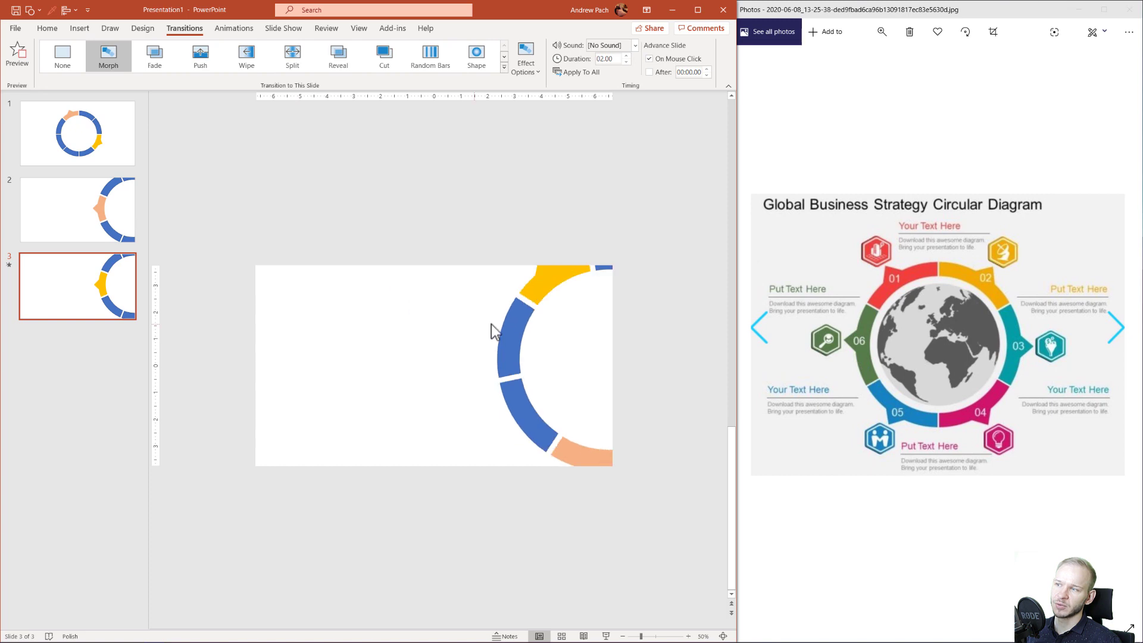